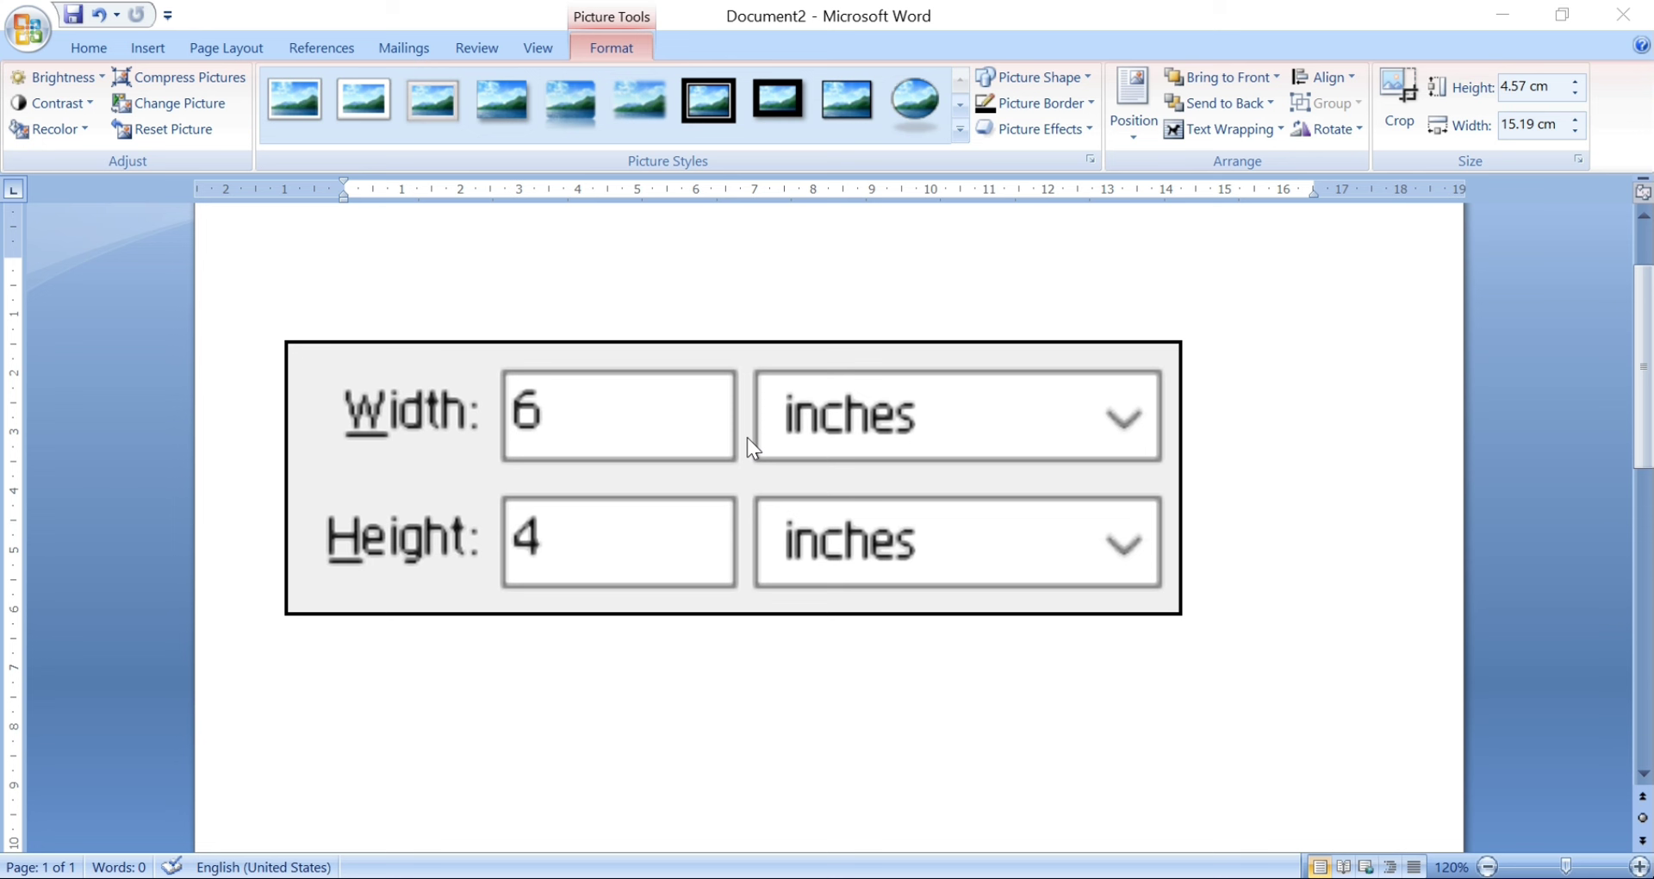
Delete the size-reference picture, check the Margins and Size presets, then bring up the Office menu
key(Delete)
click(226, 47)
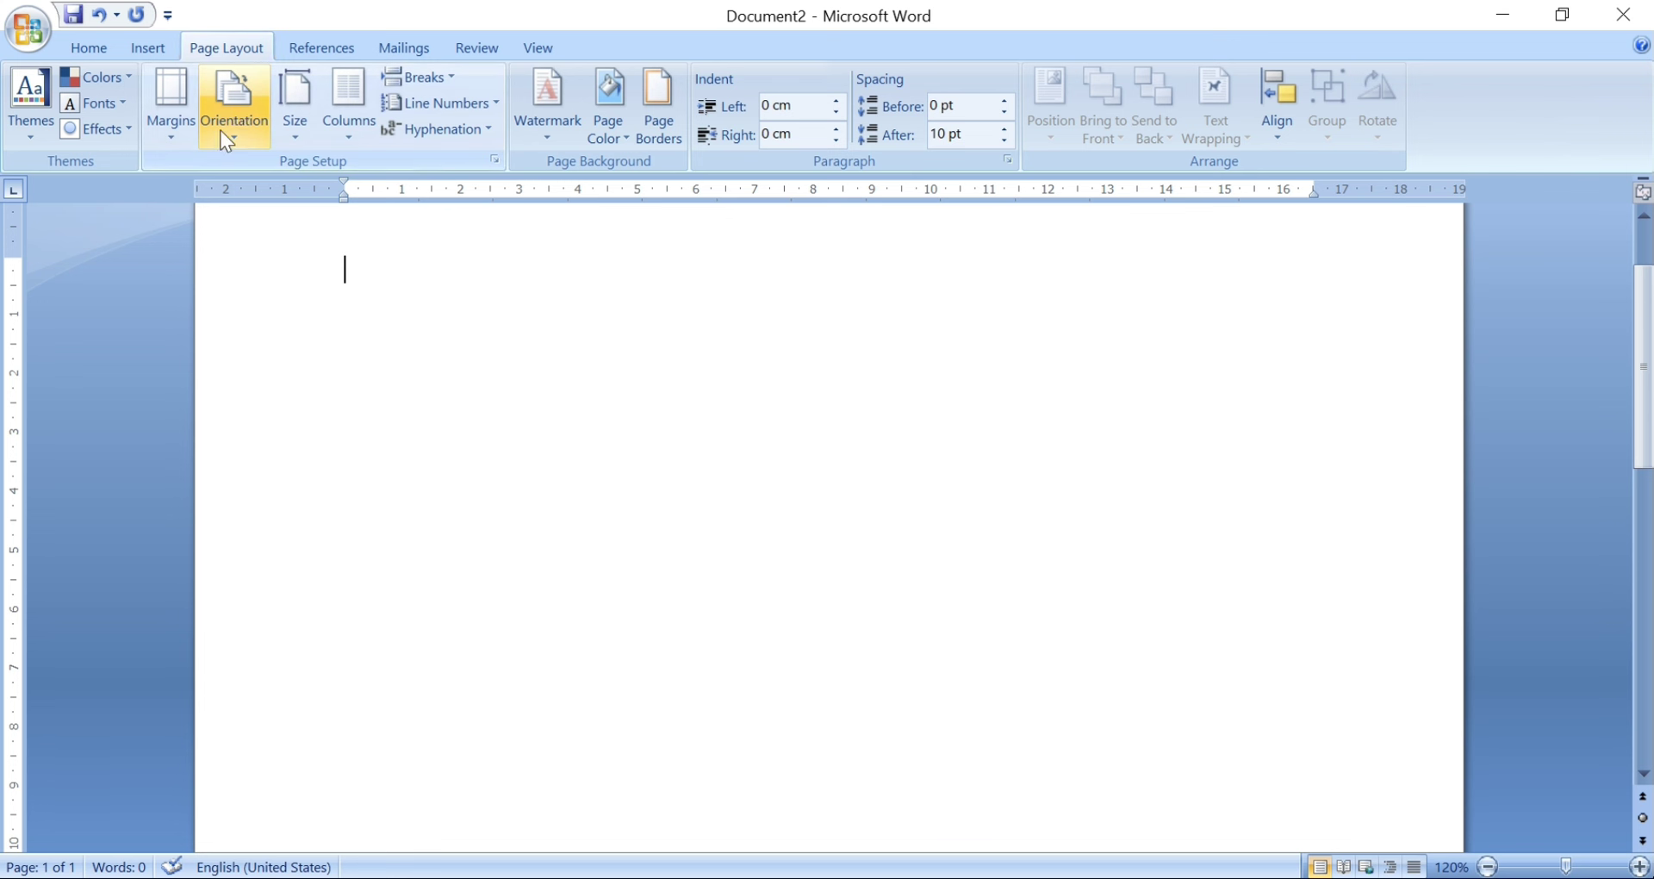
click(185, 131)
click(303, 138)
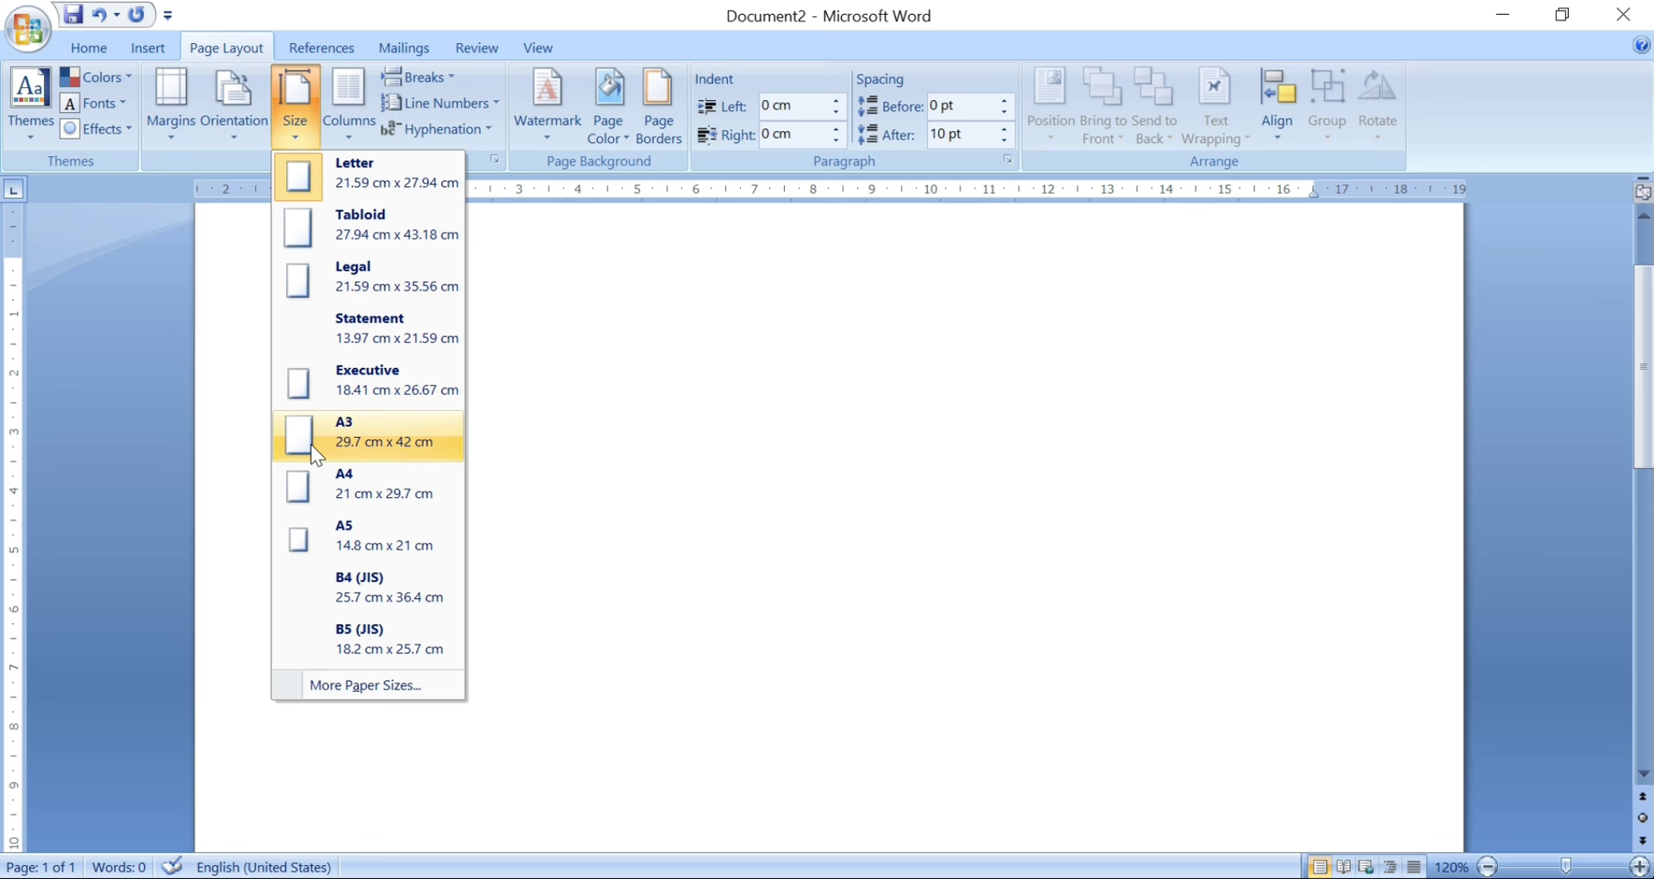
click(26, 29)
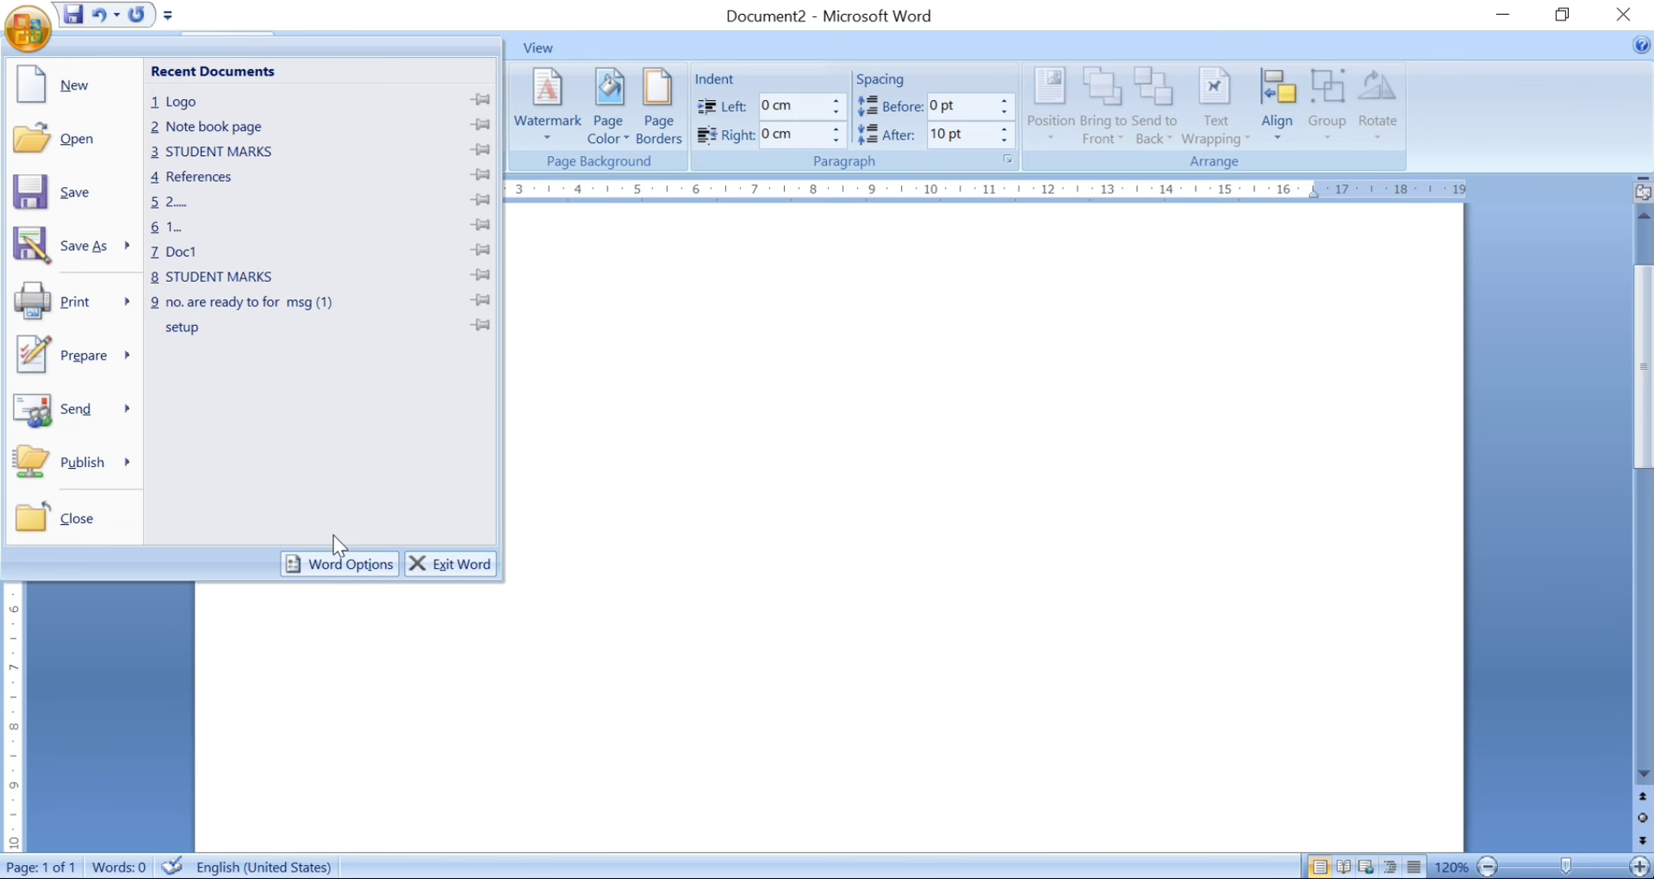
Set 'Show measurements in units of' to Inches in Word Options > Advanced
click(353, 565)
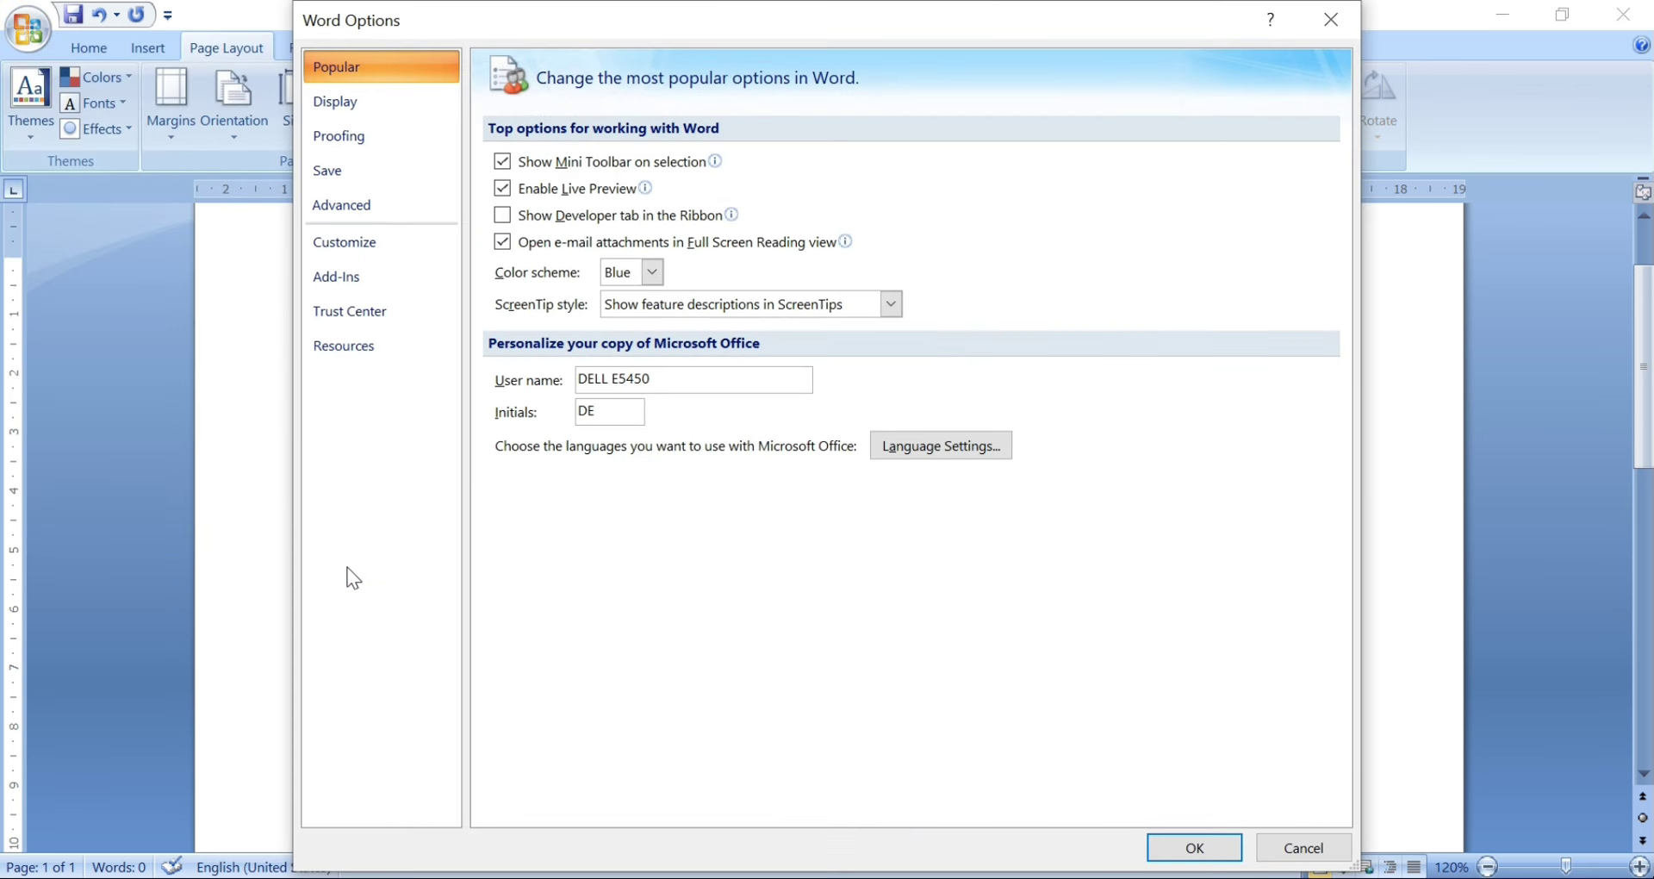
click(379, 210)
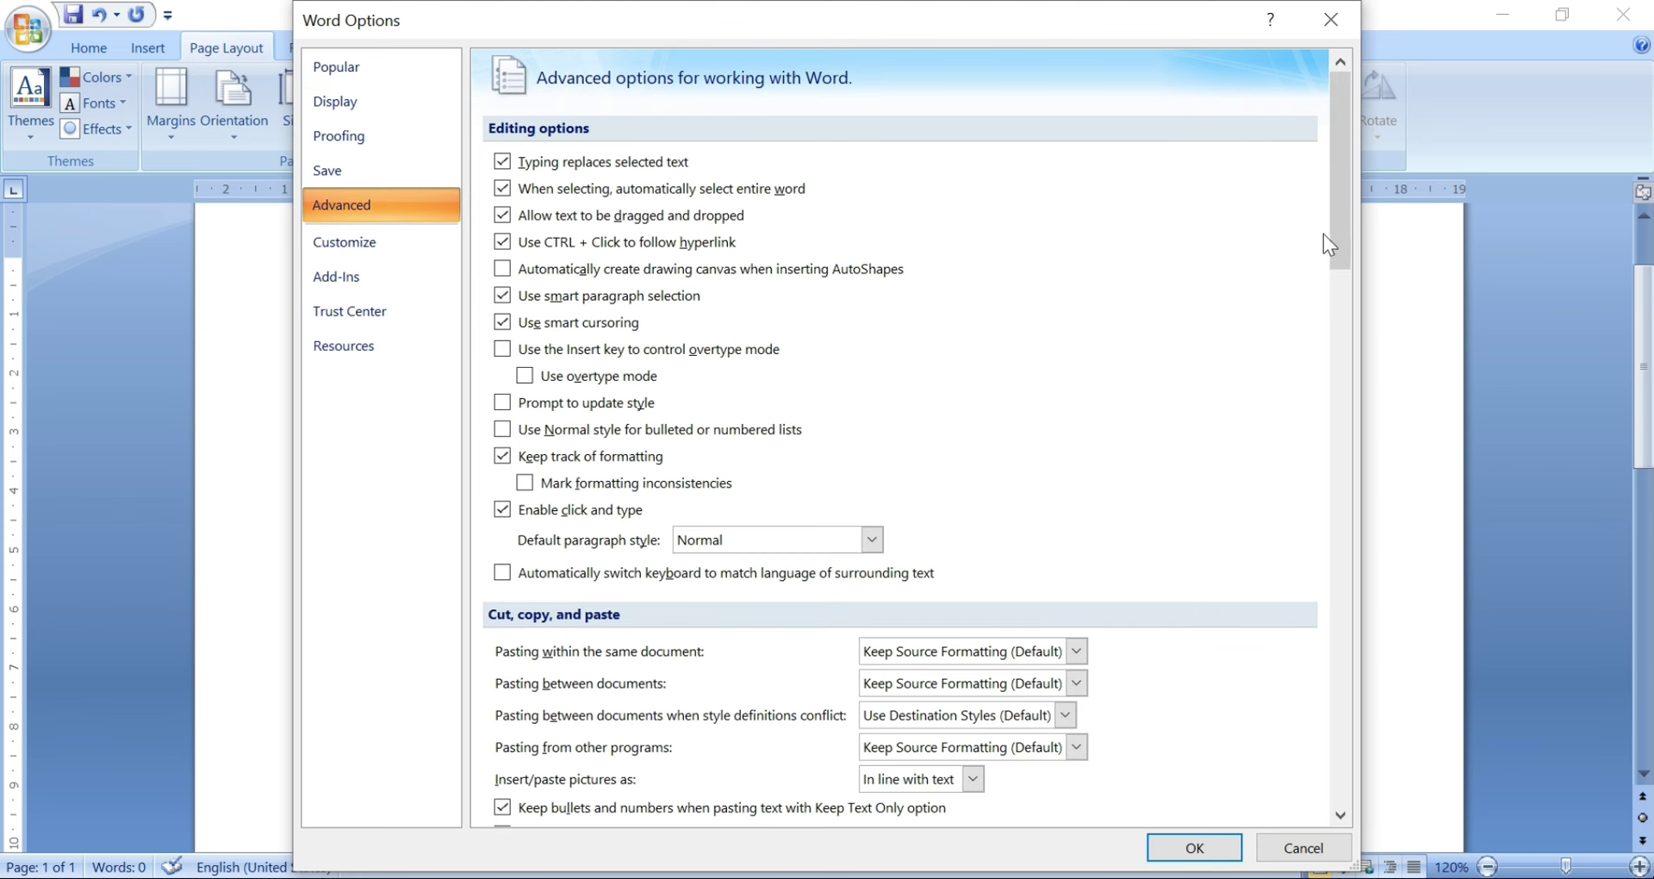
drag(1337, 243, 1344, 541)
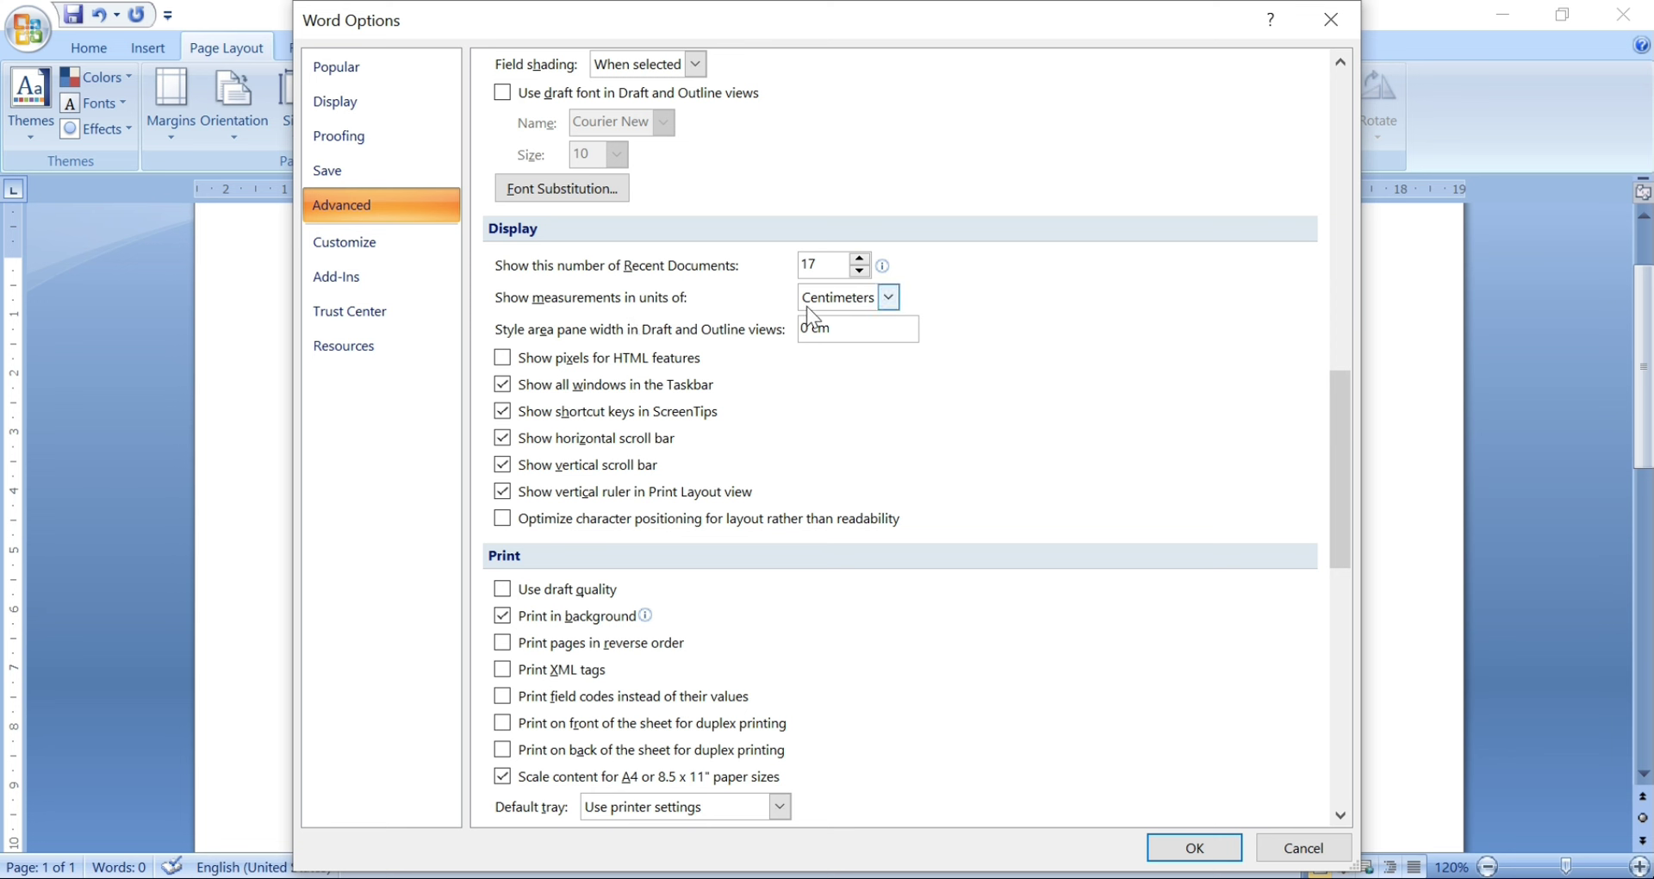
click(886, 297)
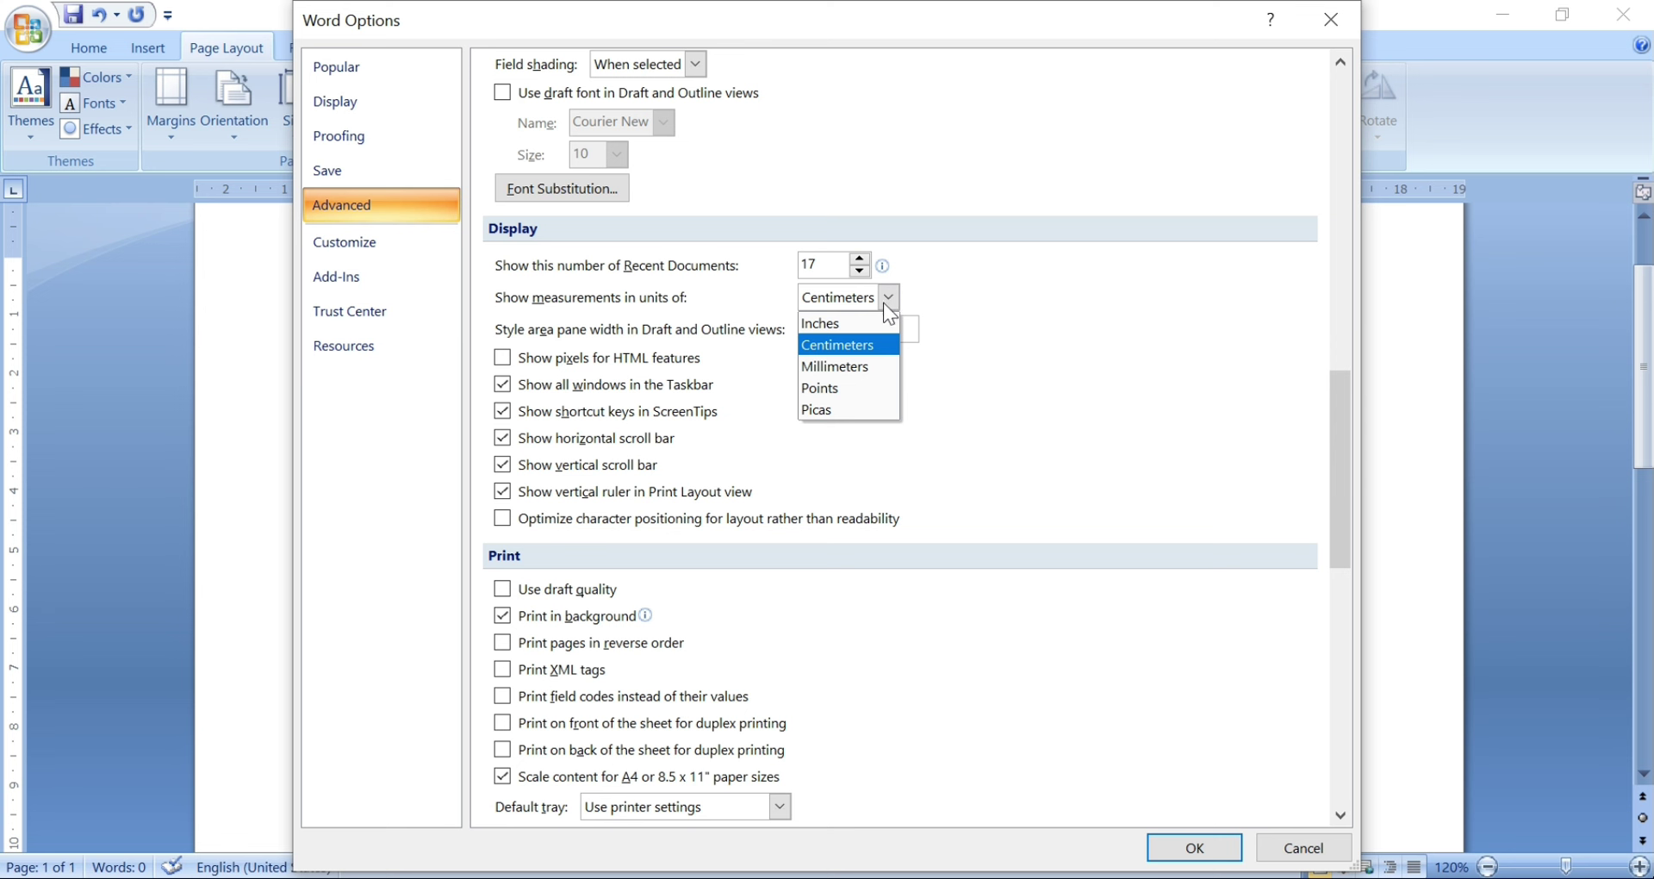
click(866, 324)
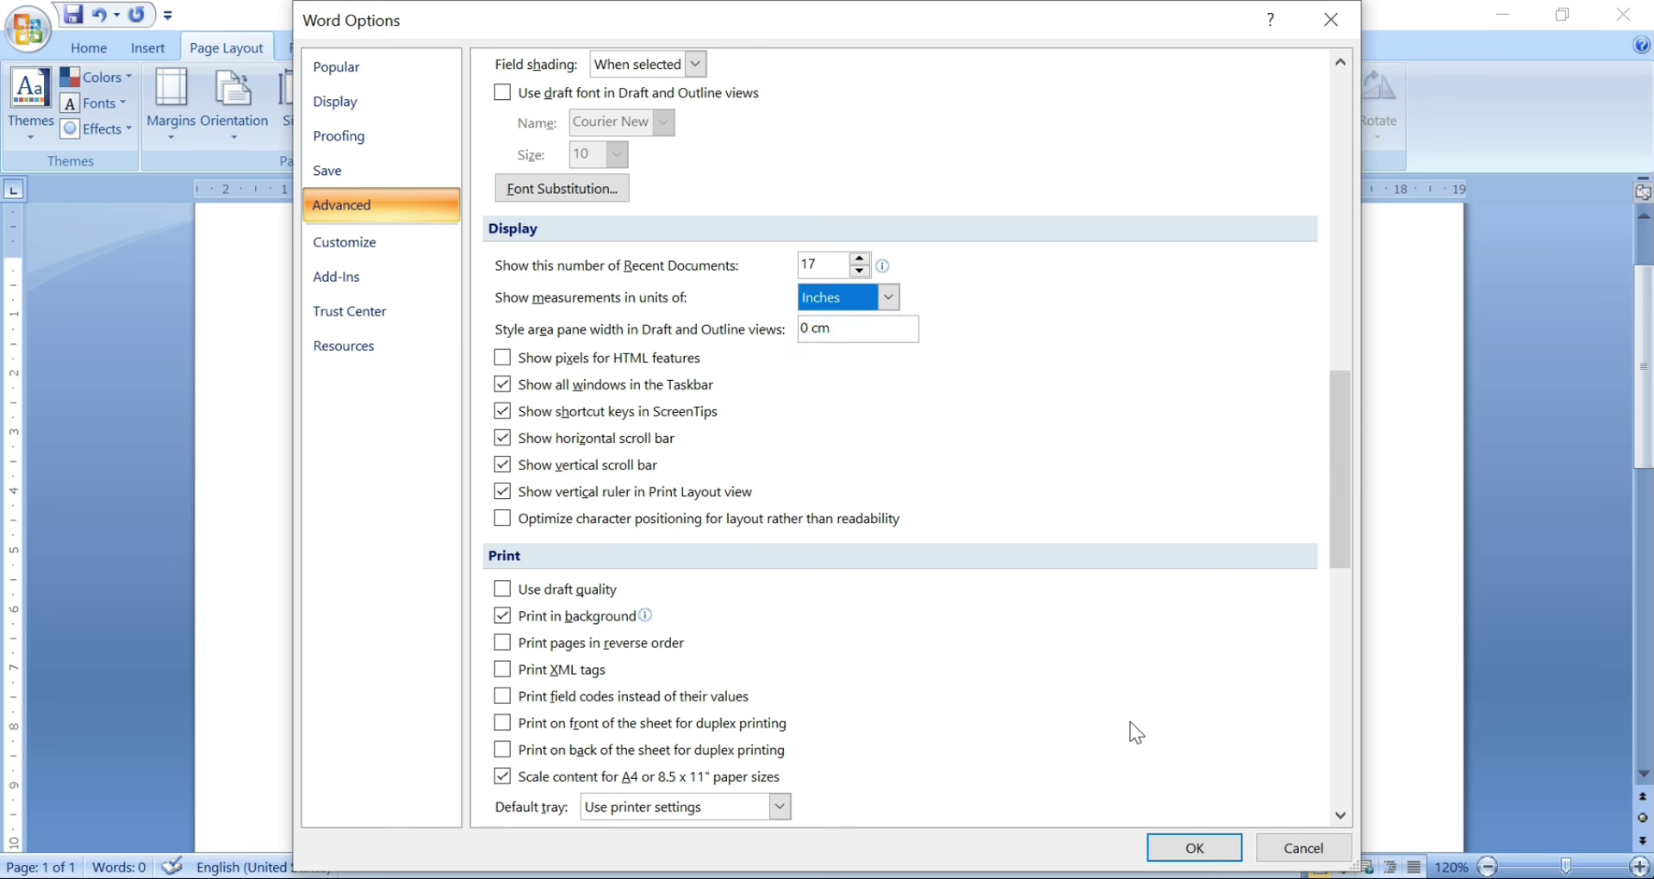
click(1175, 851)
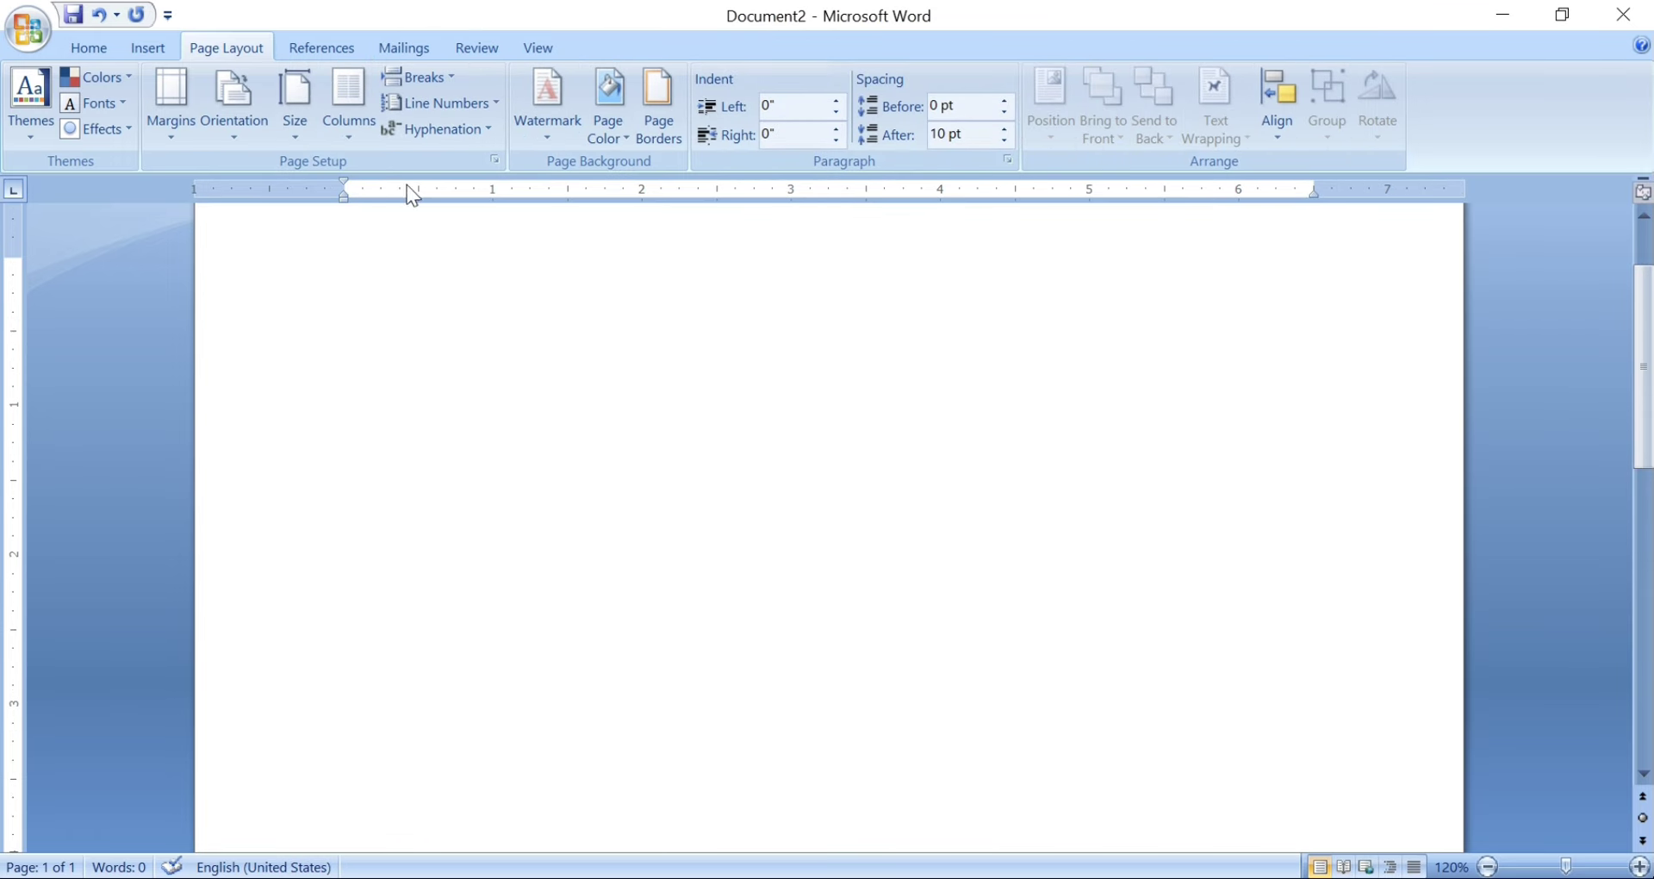
Show the Page Layout Size gallery, now listing Letter as 8.5" x 11"
click(294, 130)
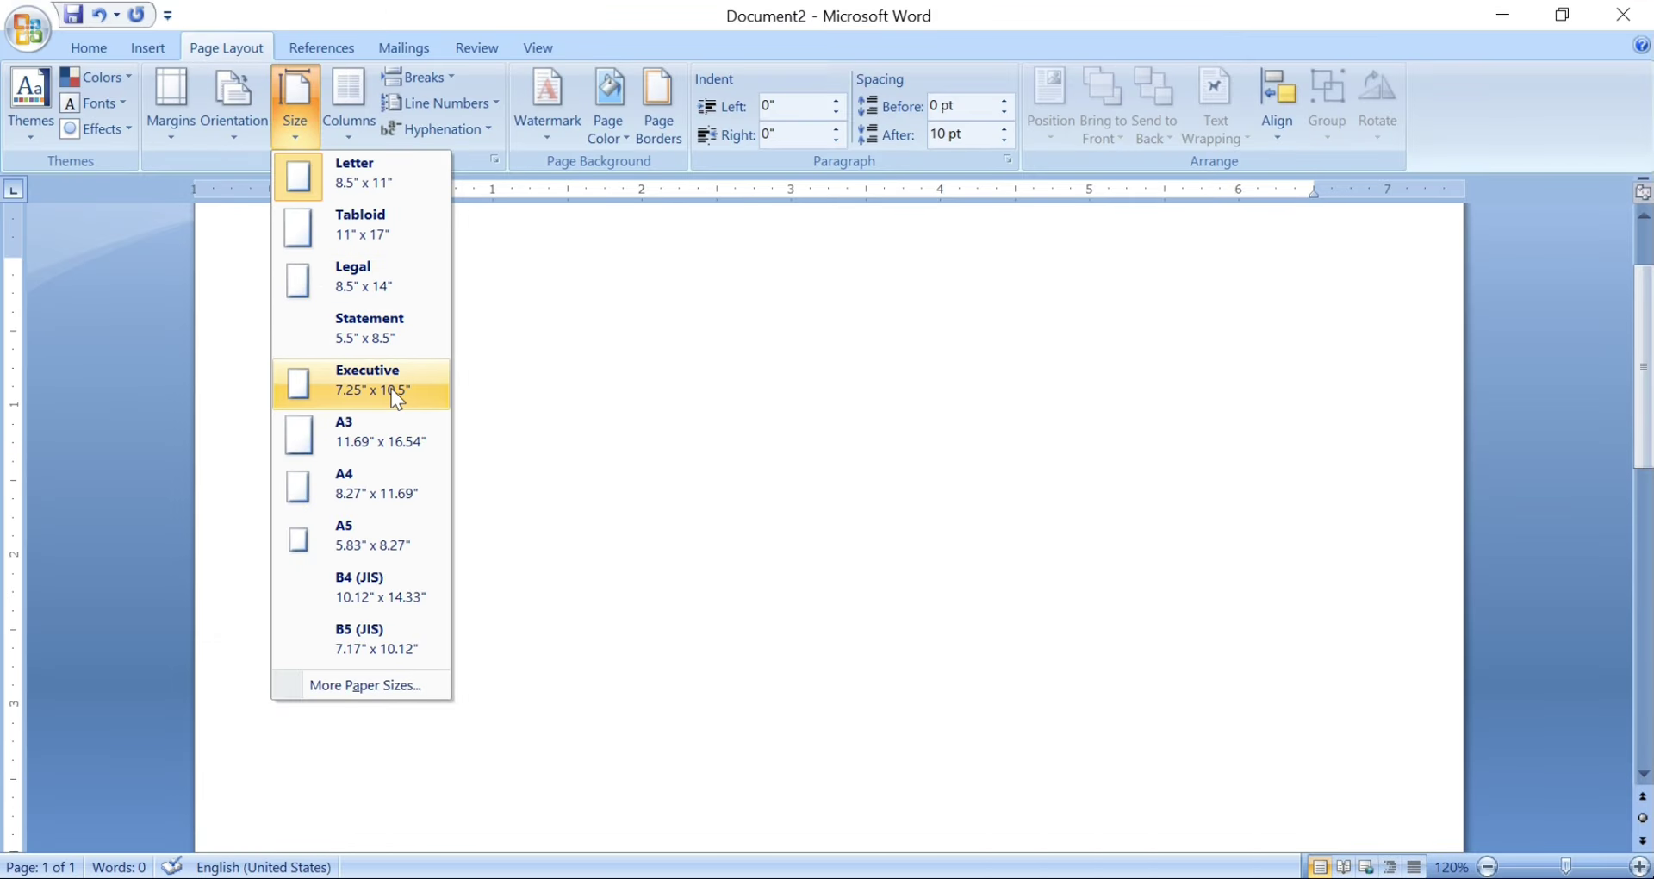
In Page Setup's Paper tab, set a custom paper size of 6" wide by 4" high
click(385, 691)
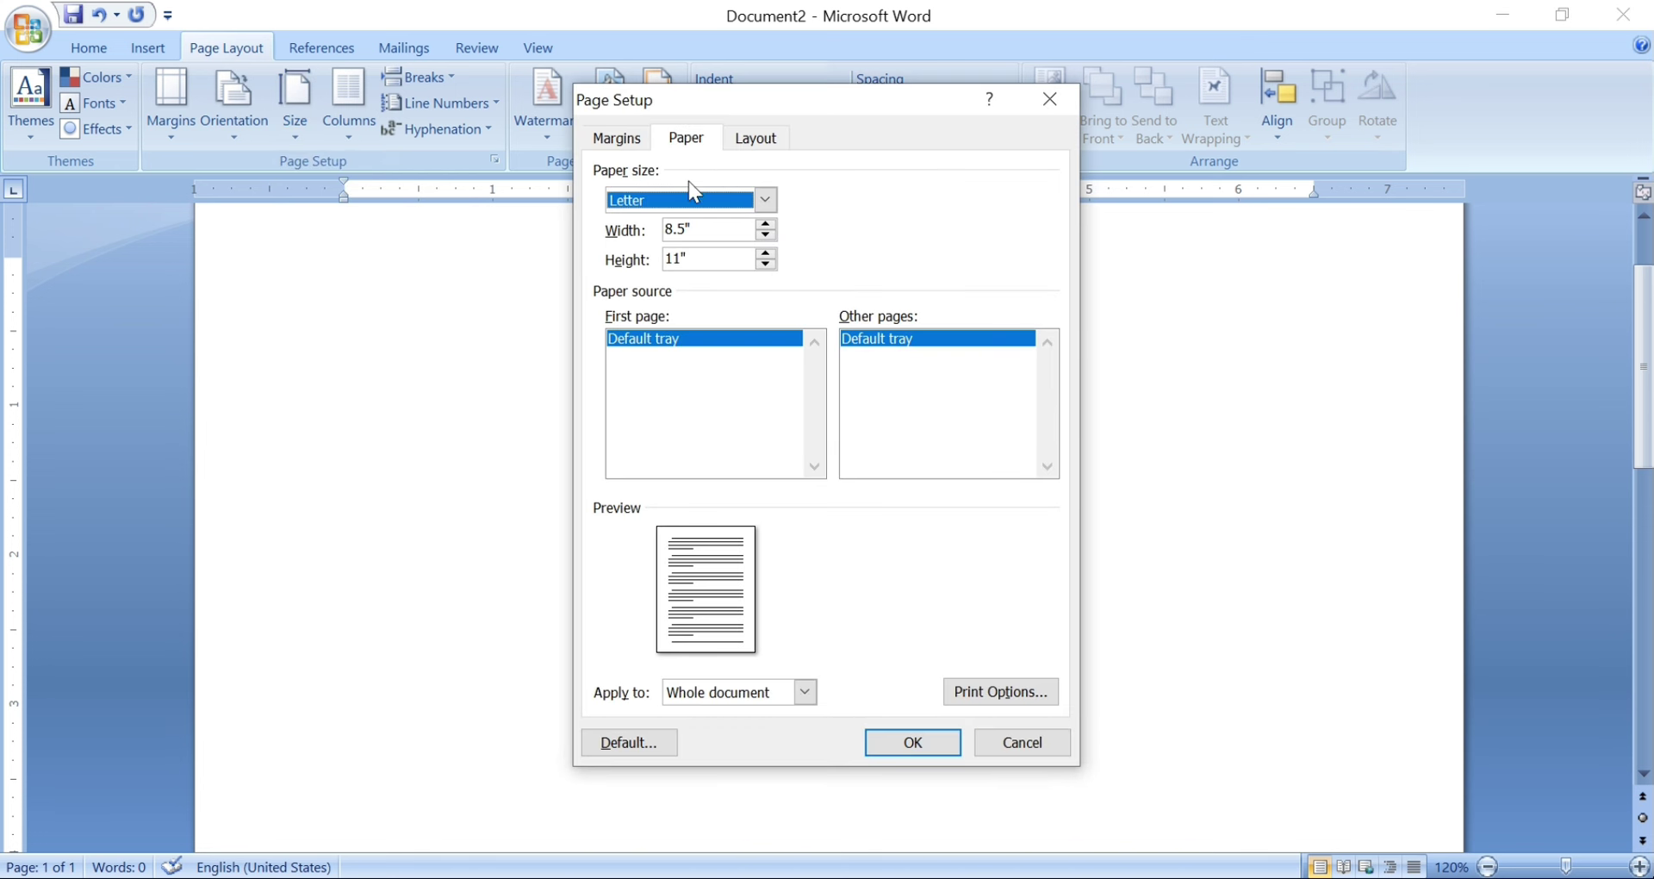
click(702, 230)
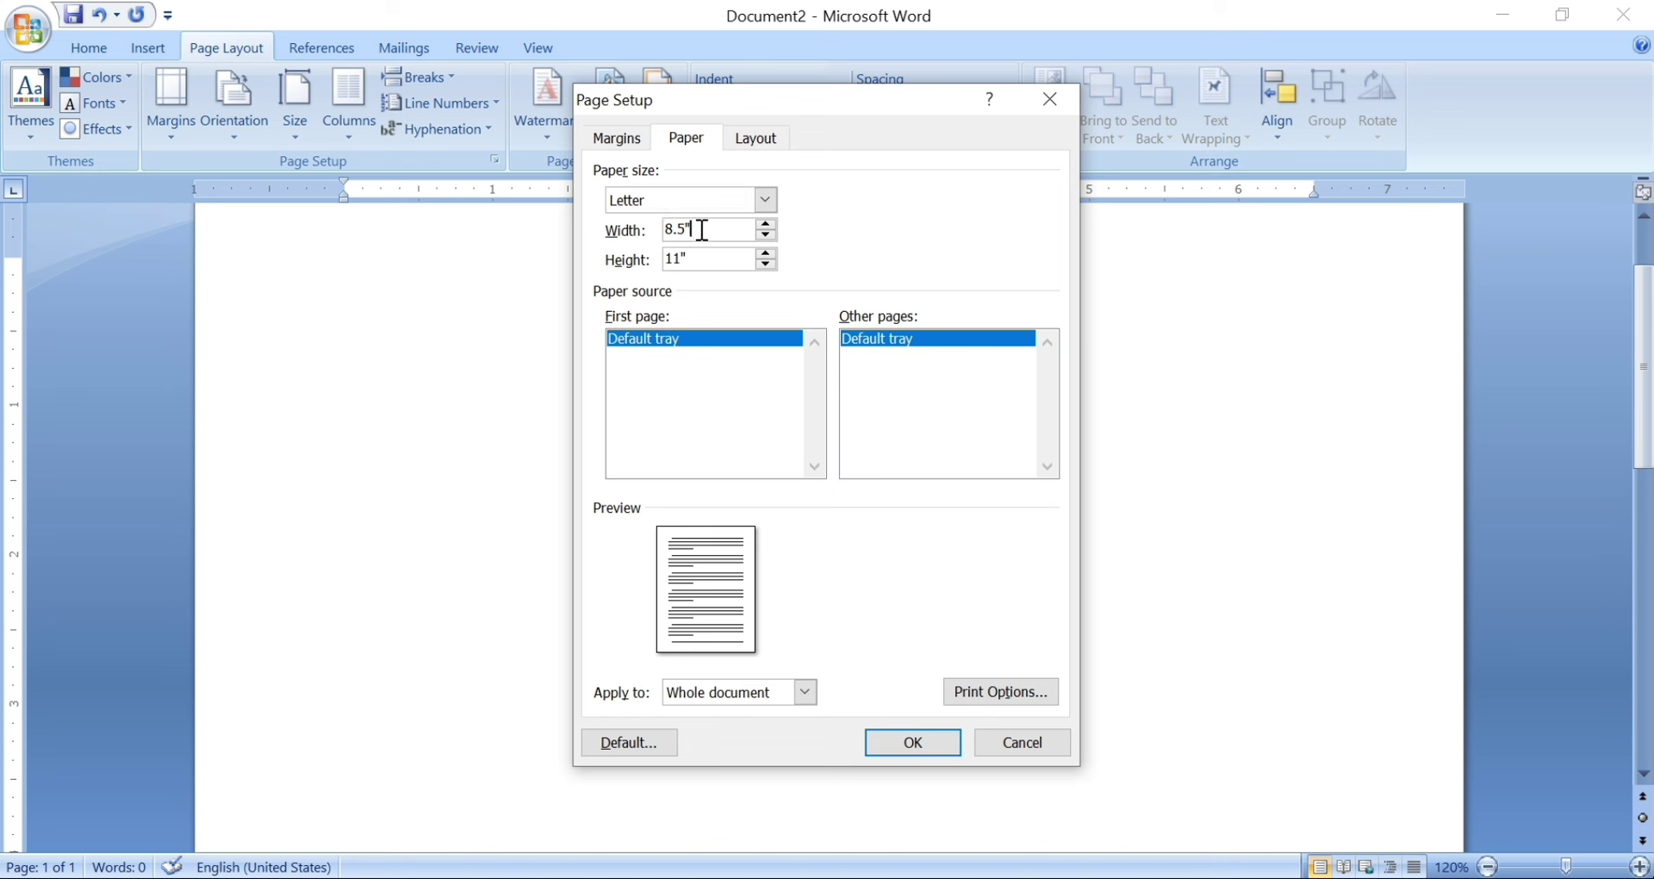
key(BackSpace)
key(BackSpace)
key(BackSpace)
key(BackSpace)
text(6)
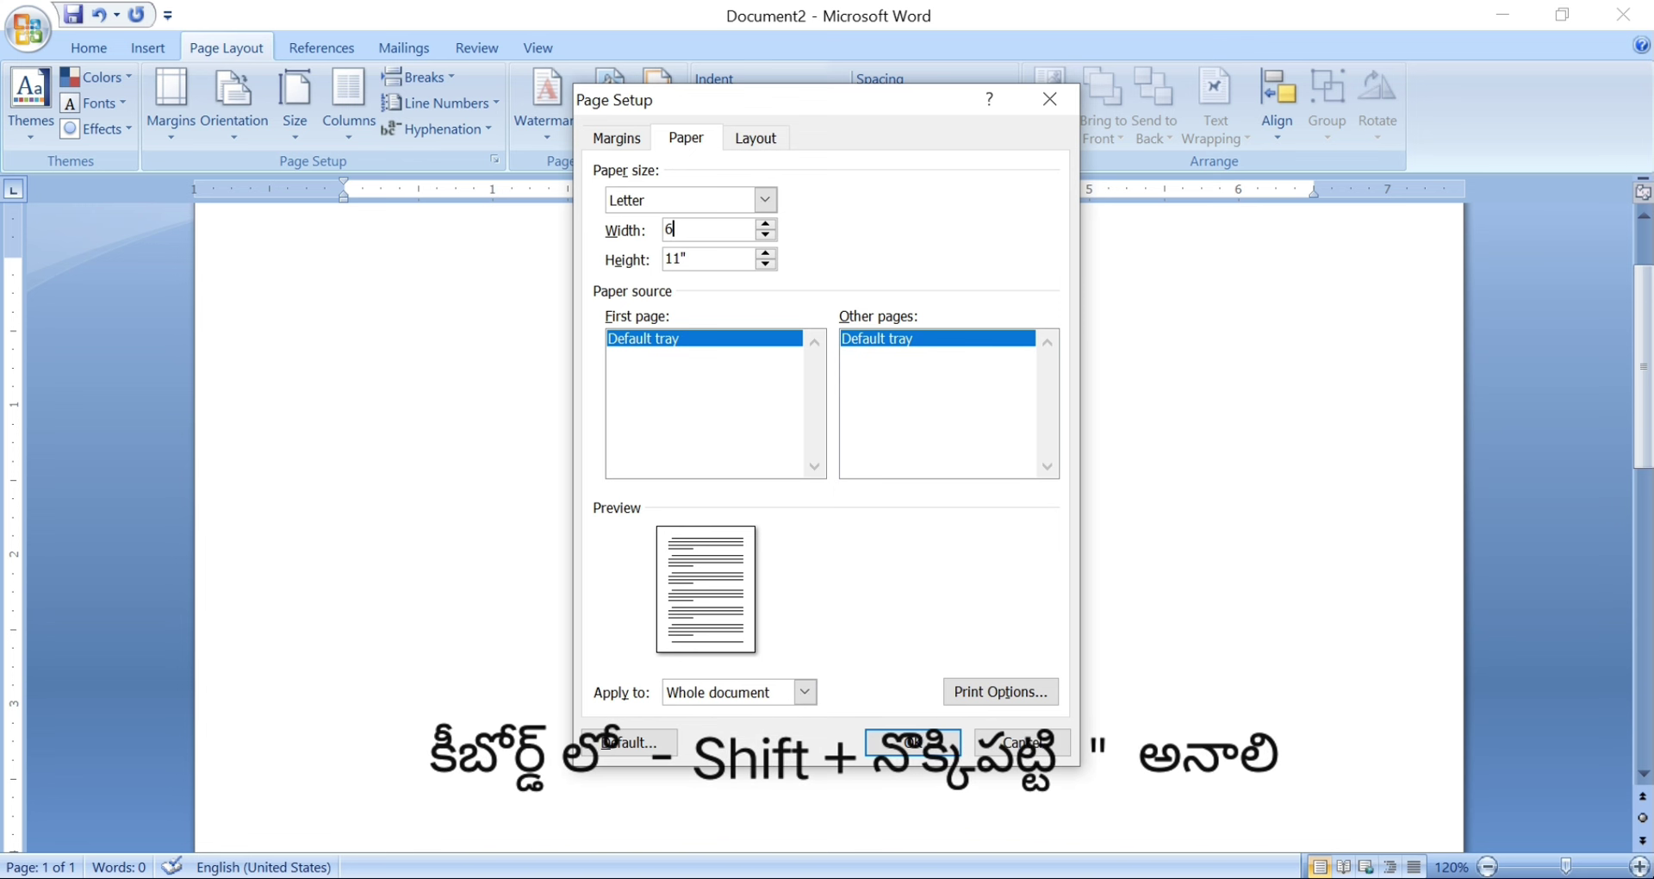
text(")
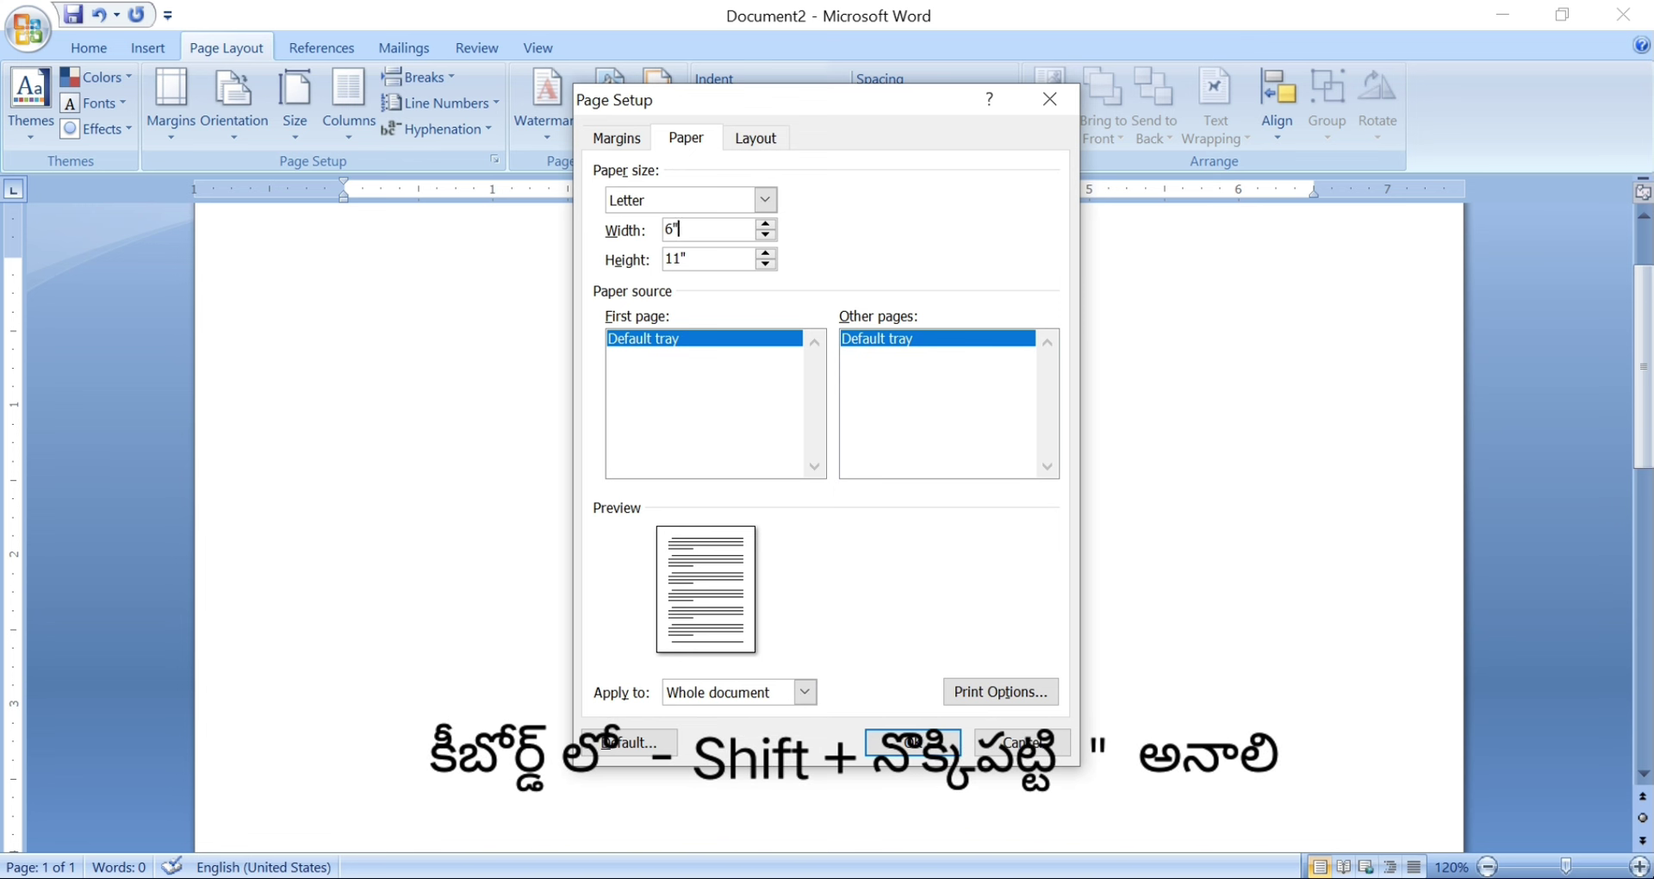
click(707, 251)
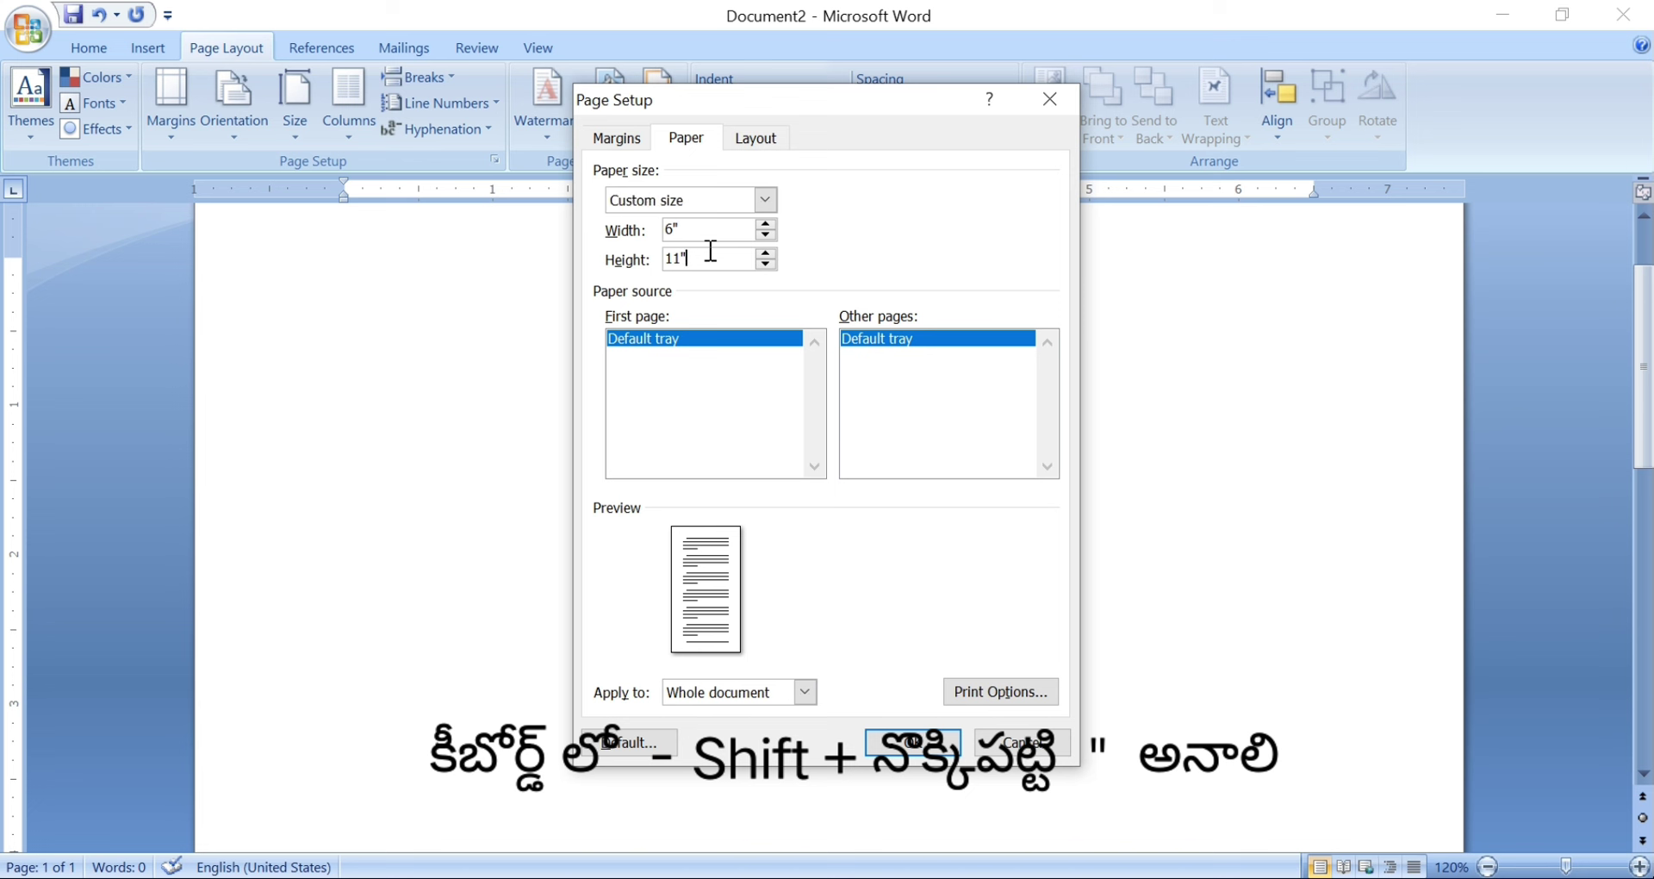
key(BackSpace)
key(BackSpace)
key(BackSpace)
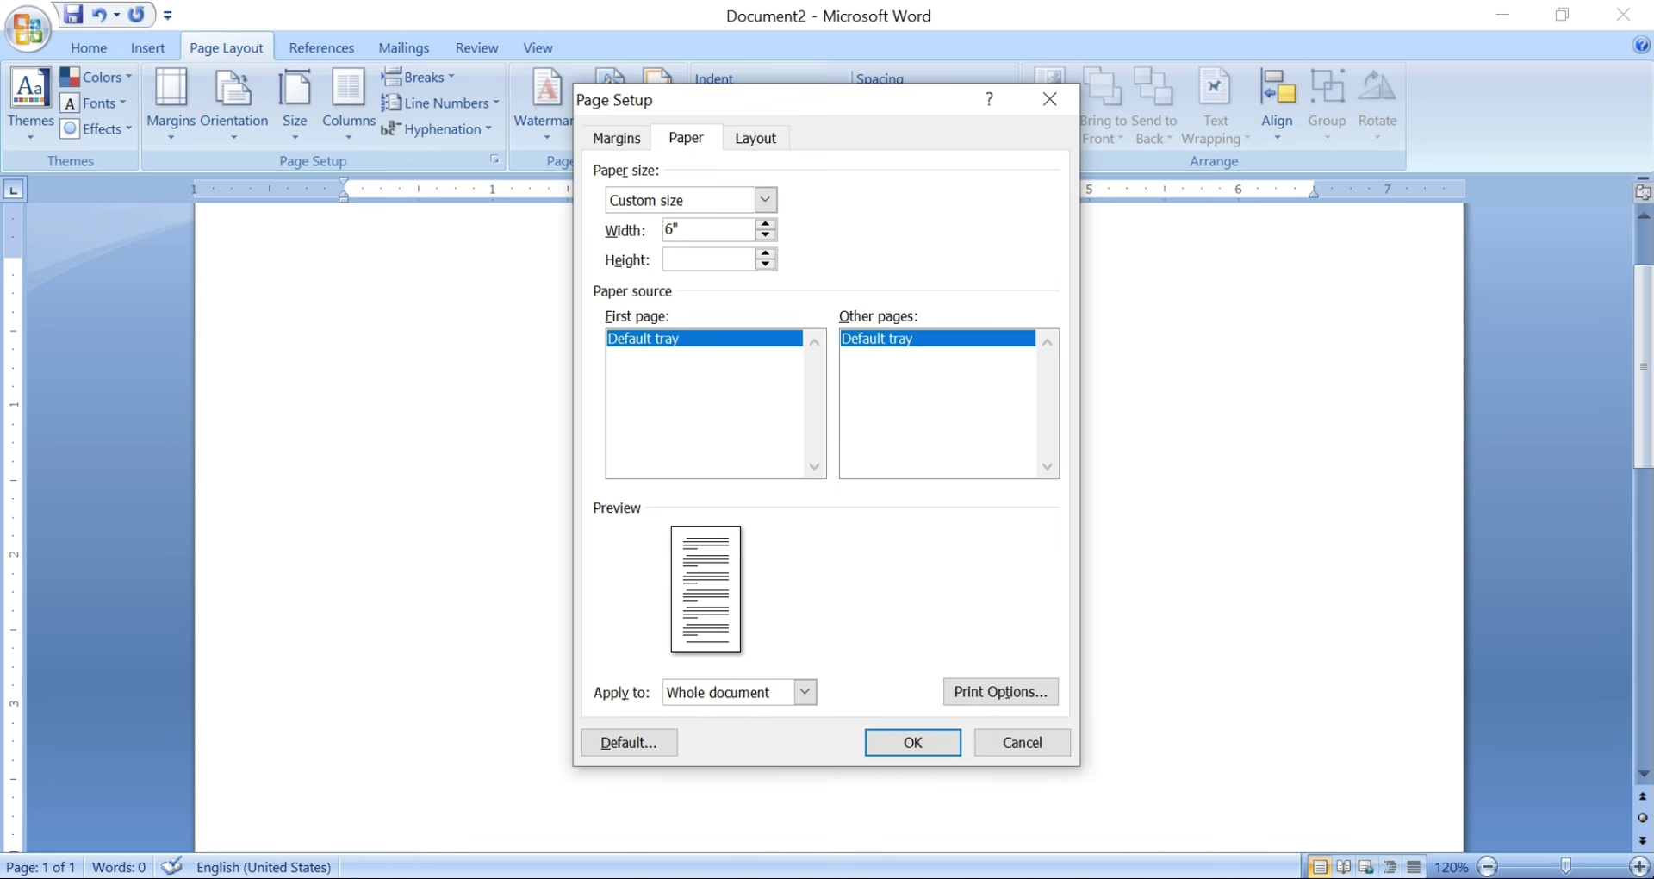
text(4")
Set top, bottom, left and right margins to 0 with Landscape orientation, and apply
click(625, 146)
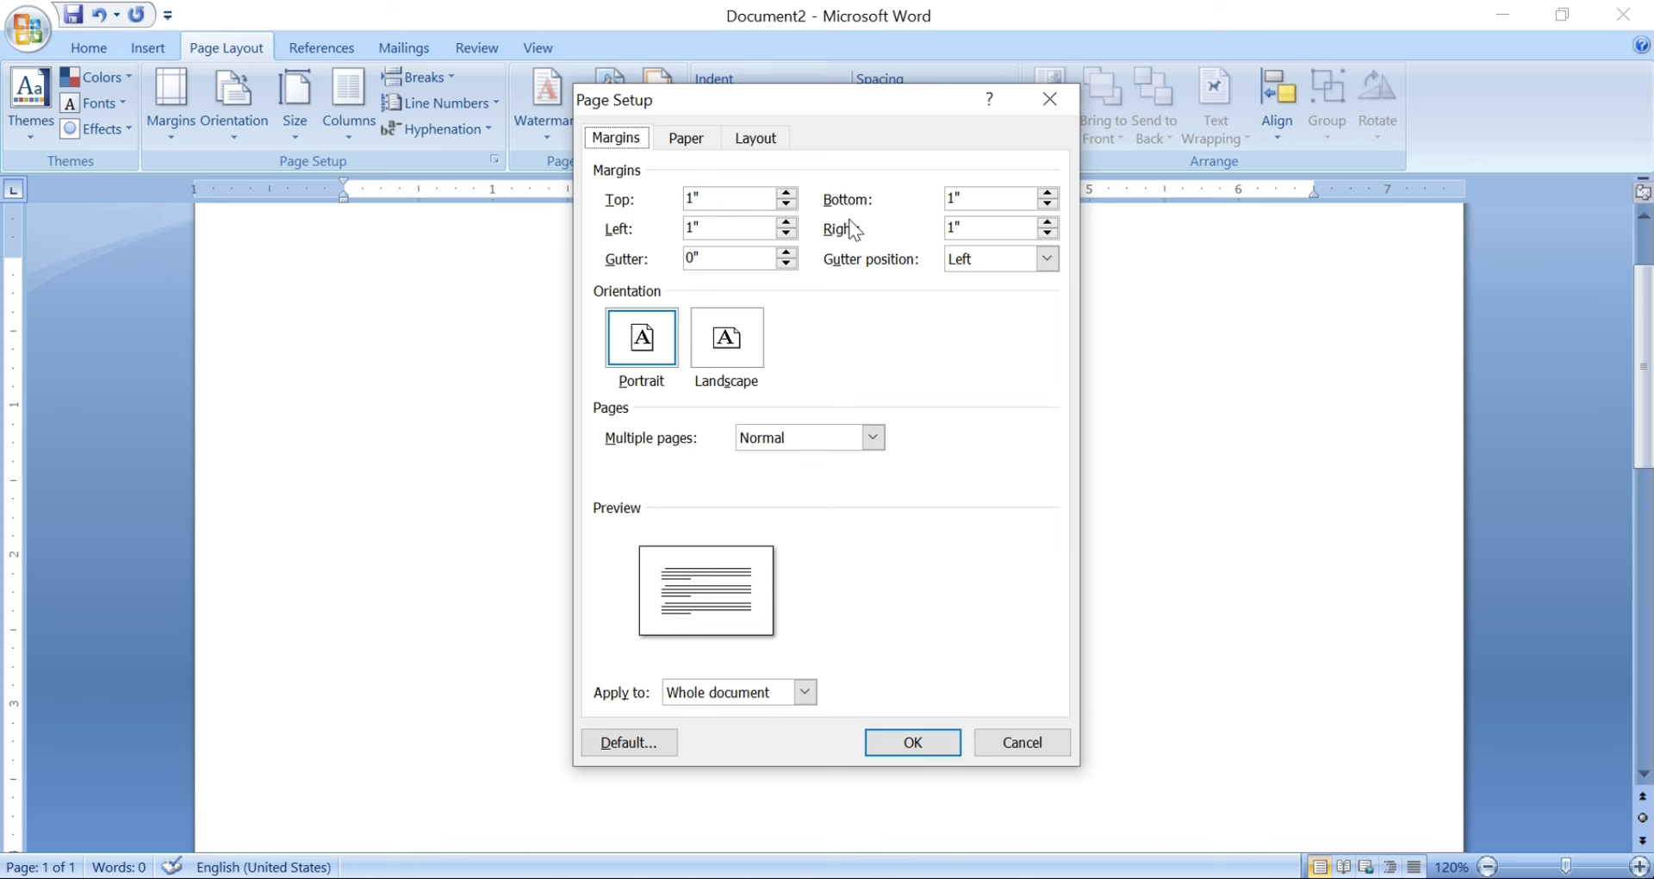
click(732, 200)
key(BackSpace)
key(BackSpace)
text(0	0	0	0)
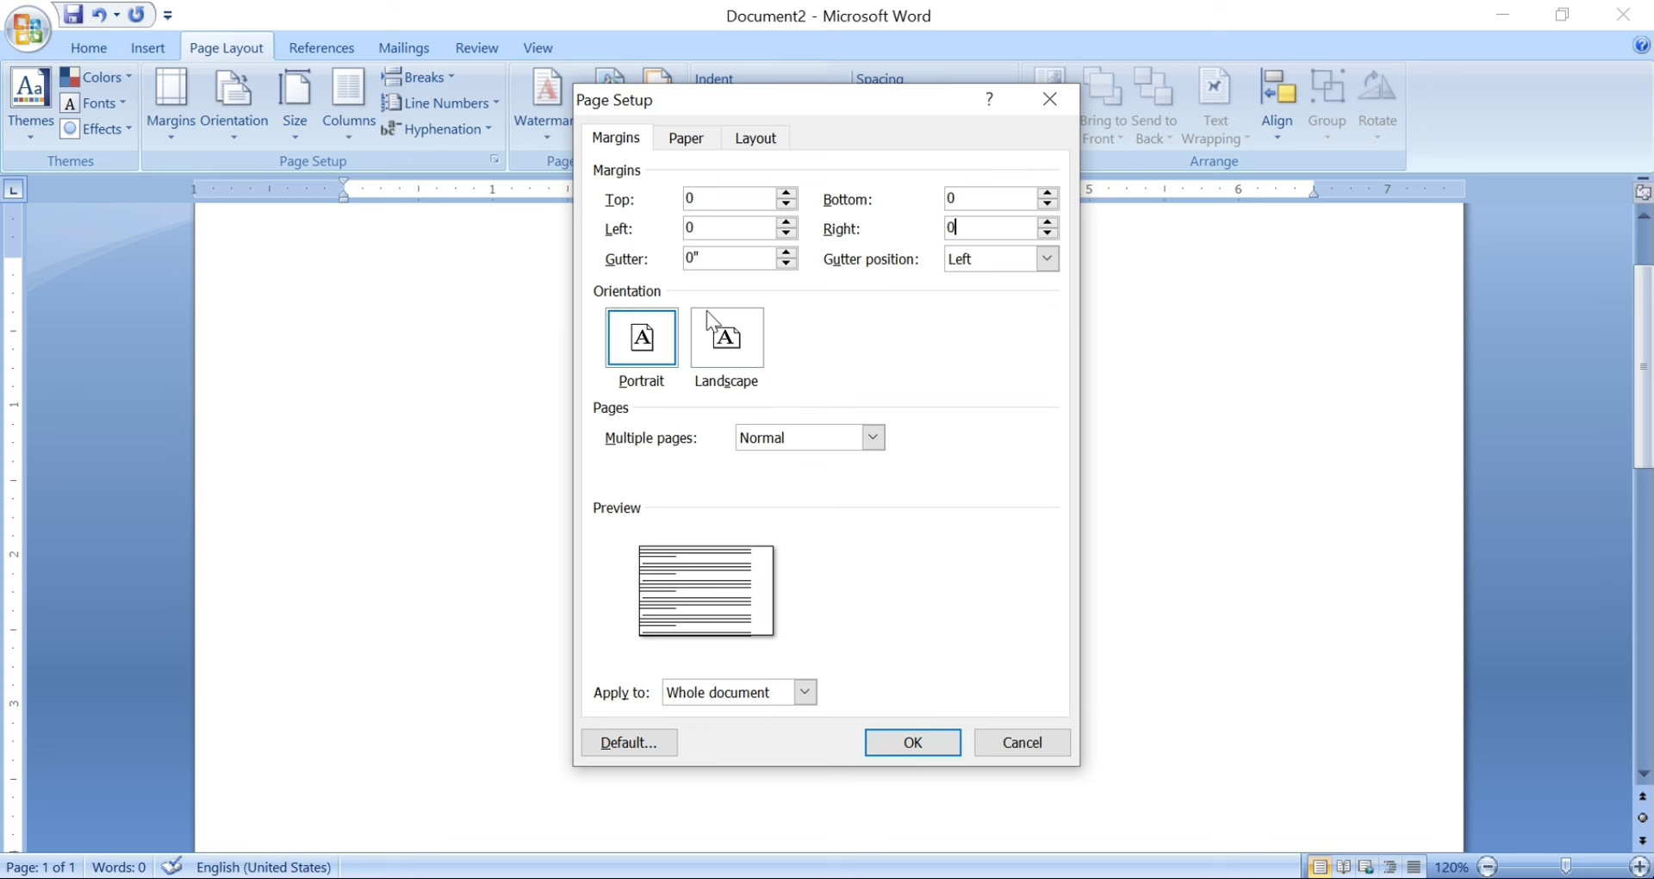
click(738, 338)
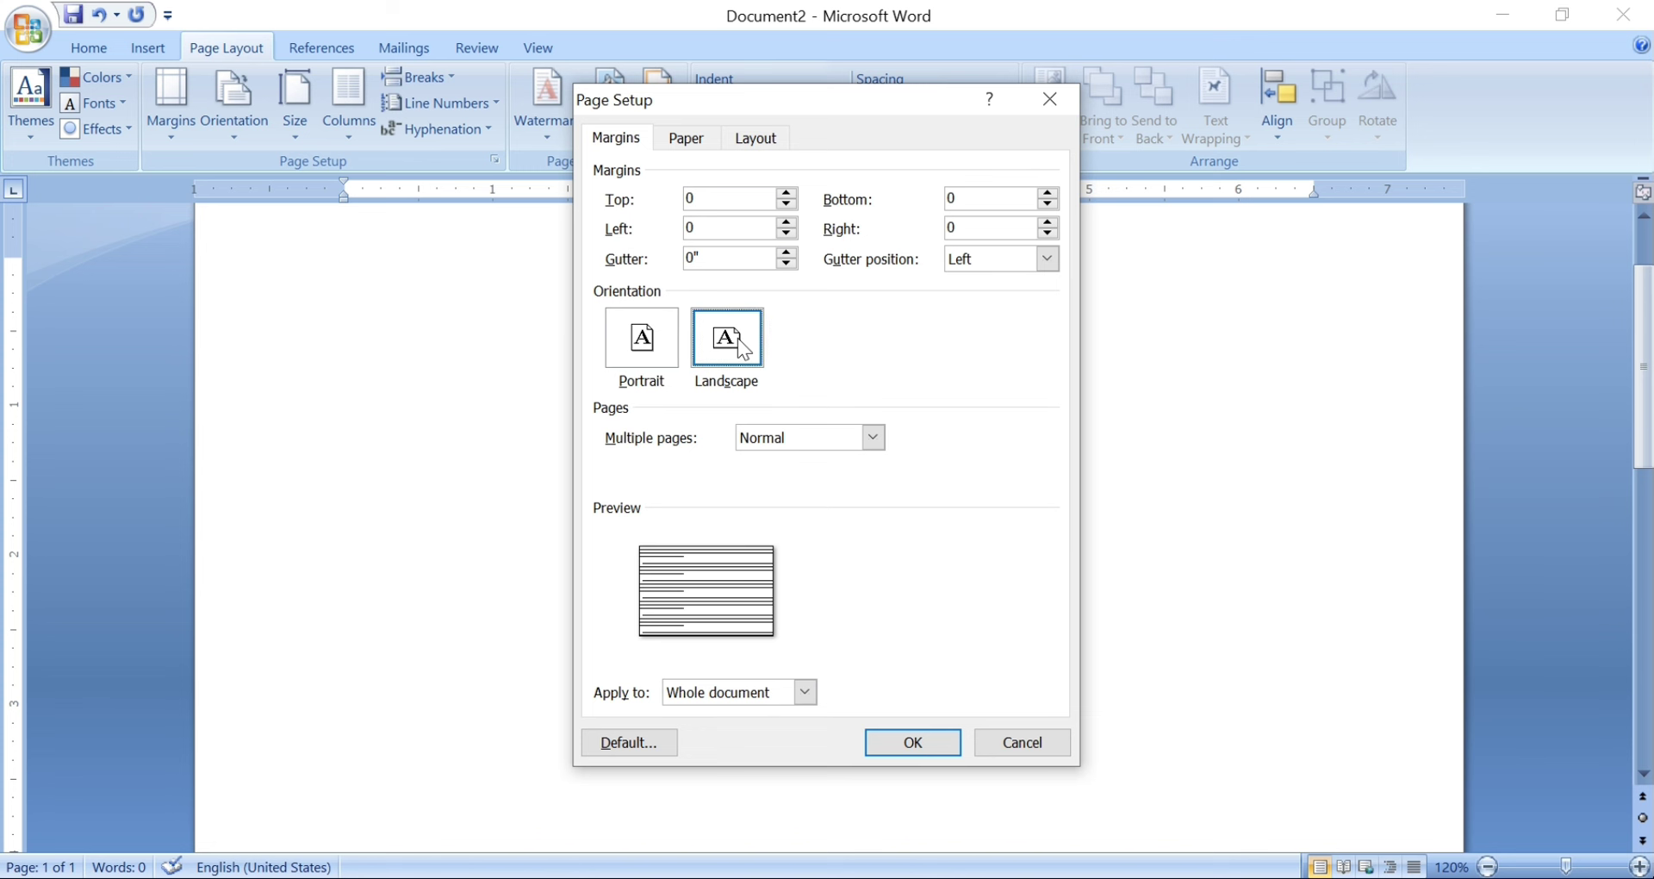
click(909, 746)
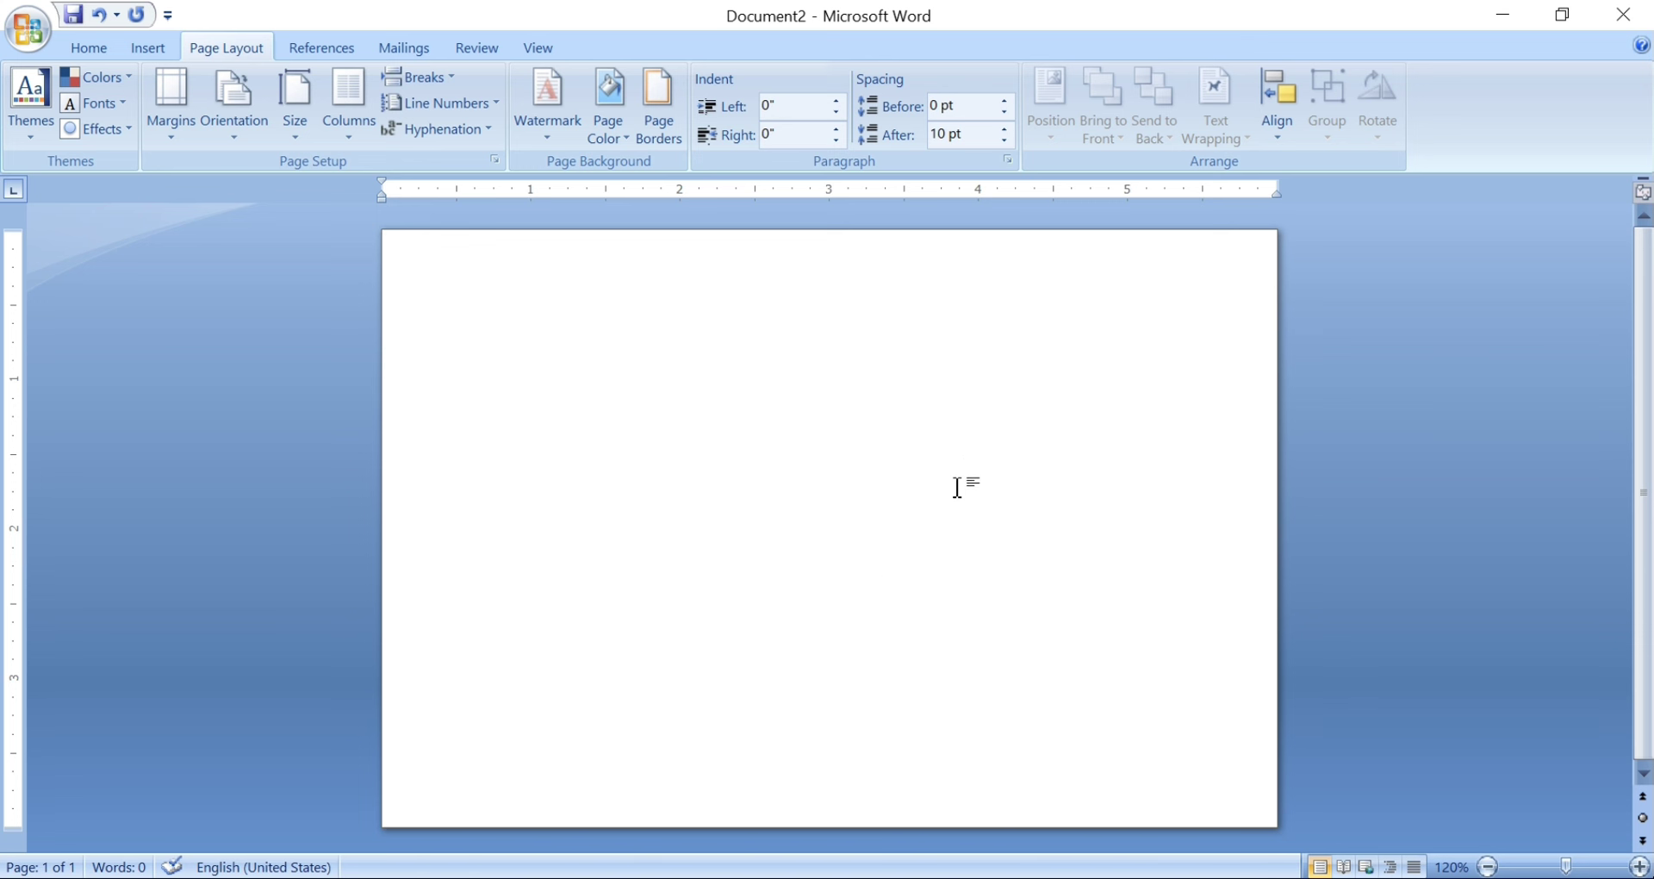
Insert the nani78 picture from the Desktop folder into the document
click(147, 50)
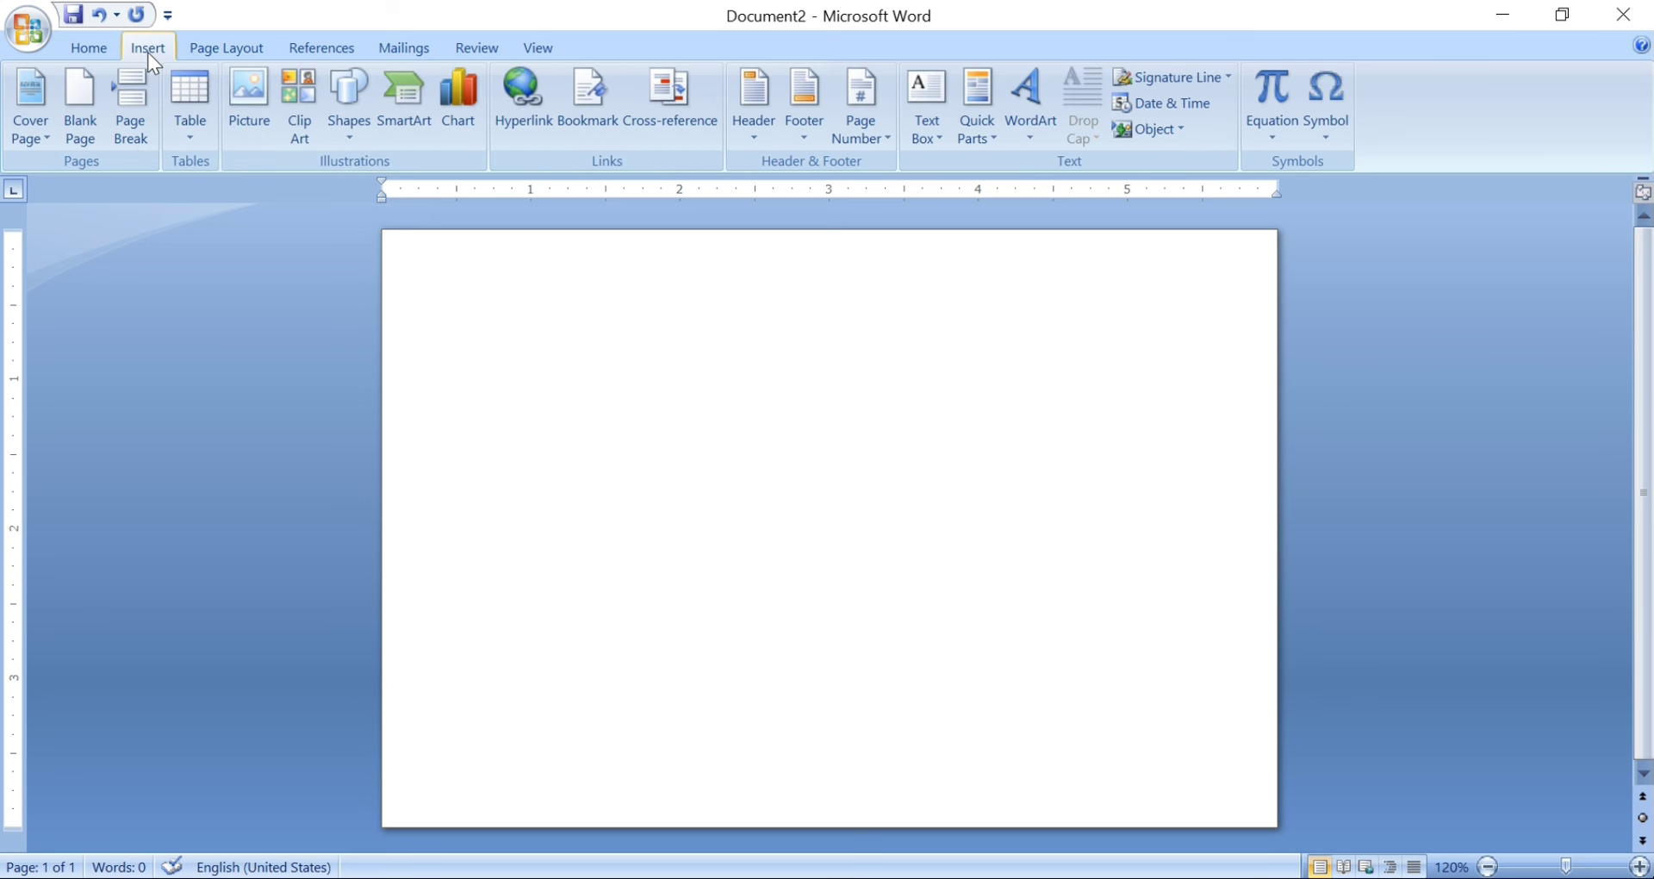
click(249, 111)
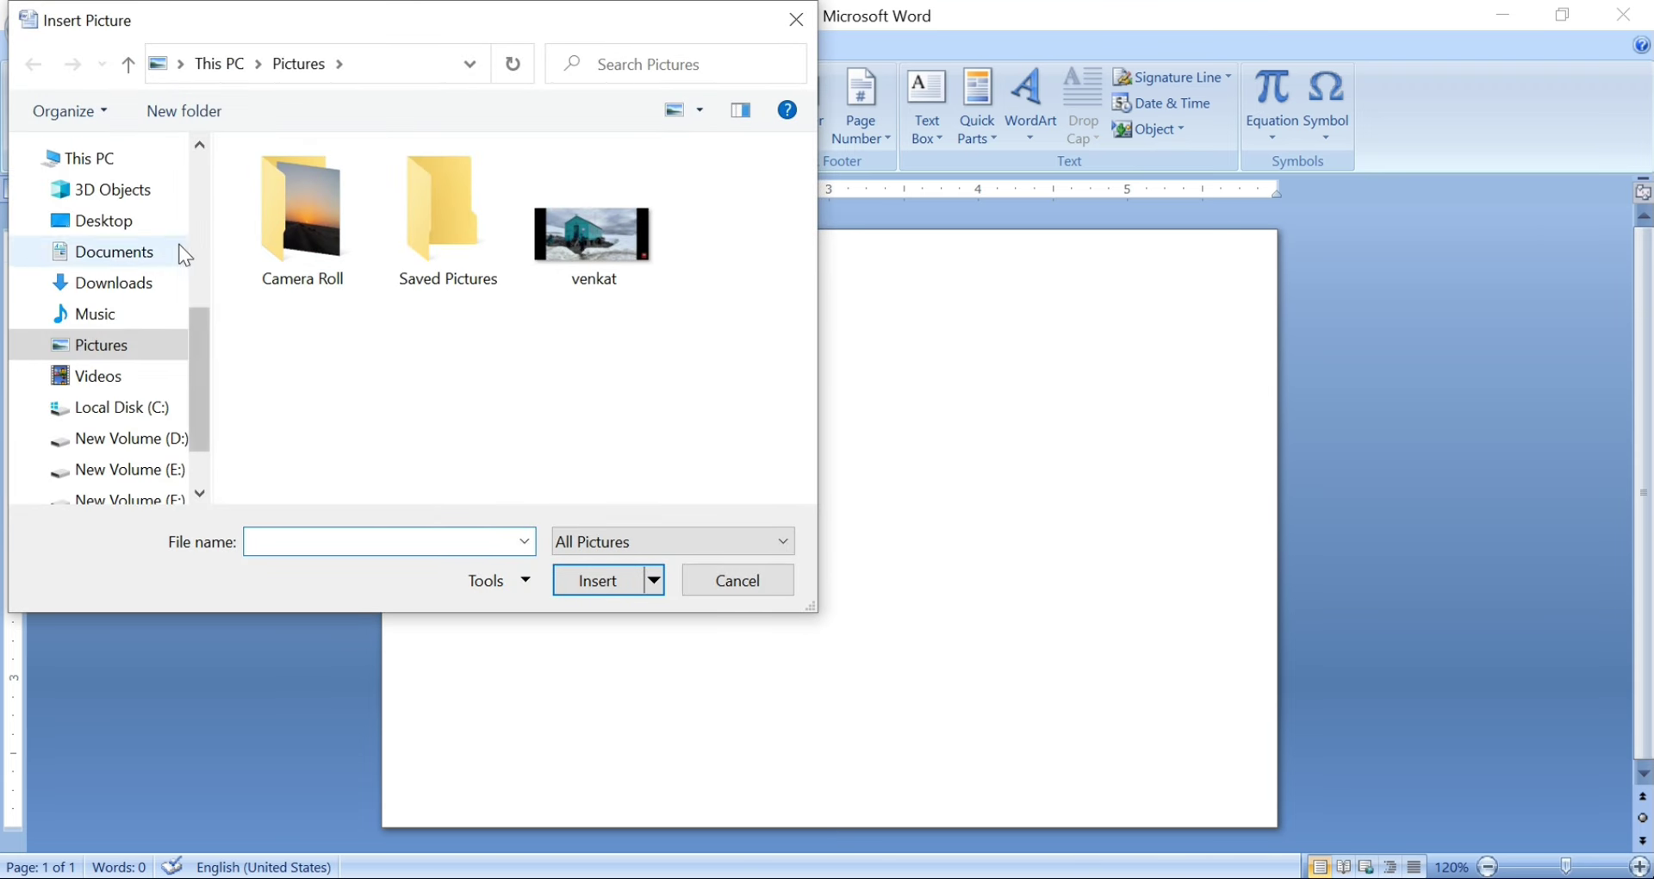
mouse_move(103, 220)
click(156, 228)
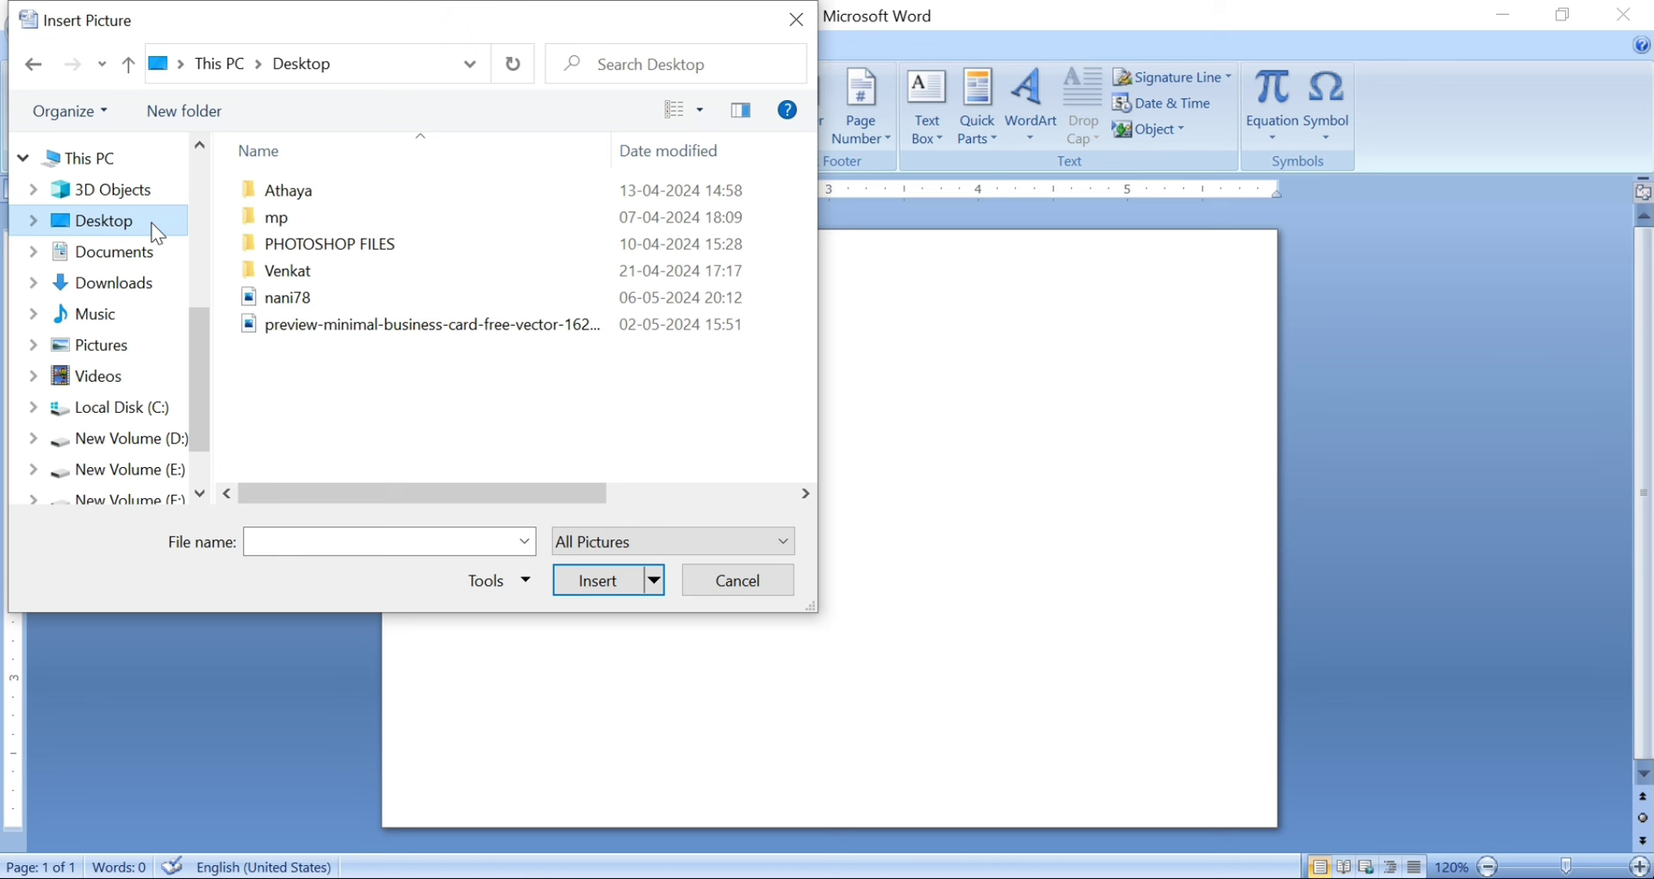
click(299, 302)
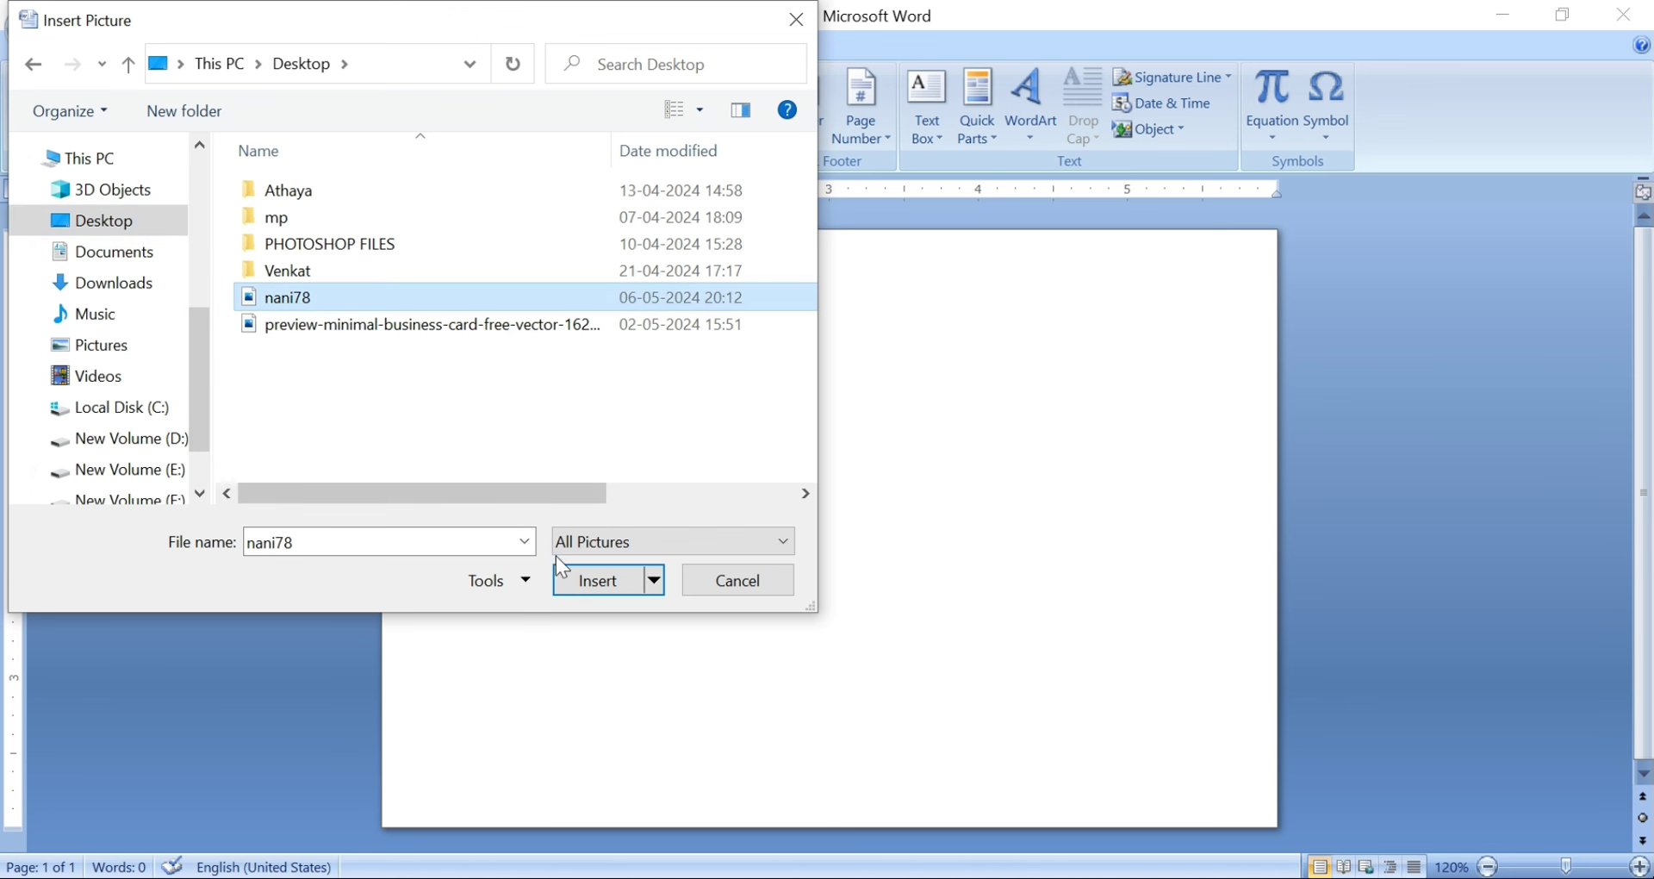
click(572, 576)
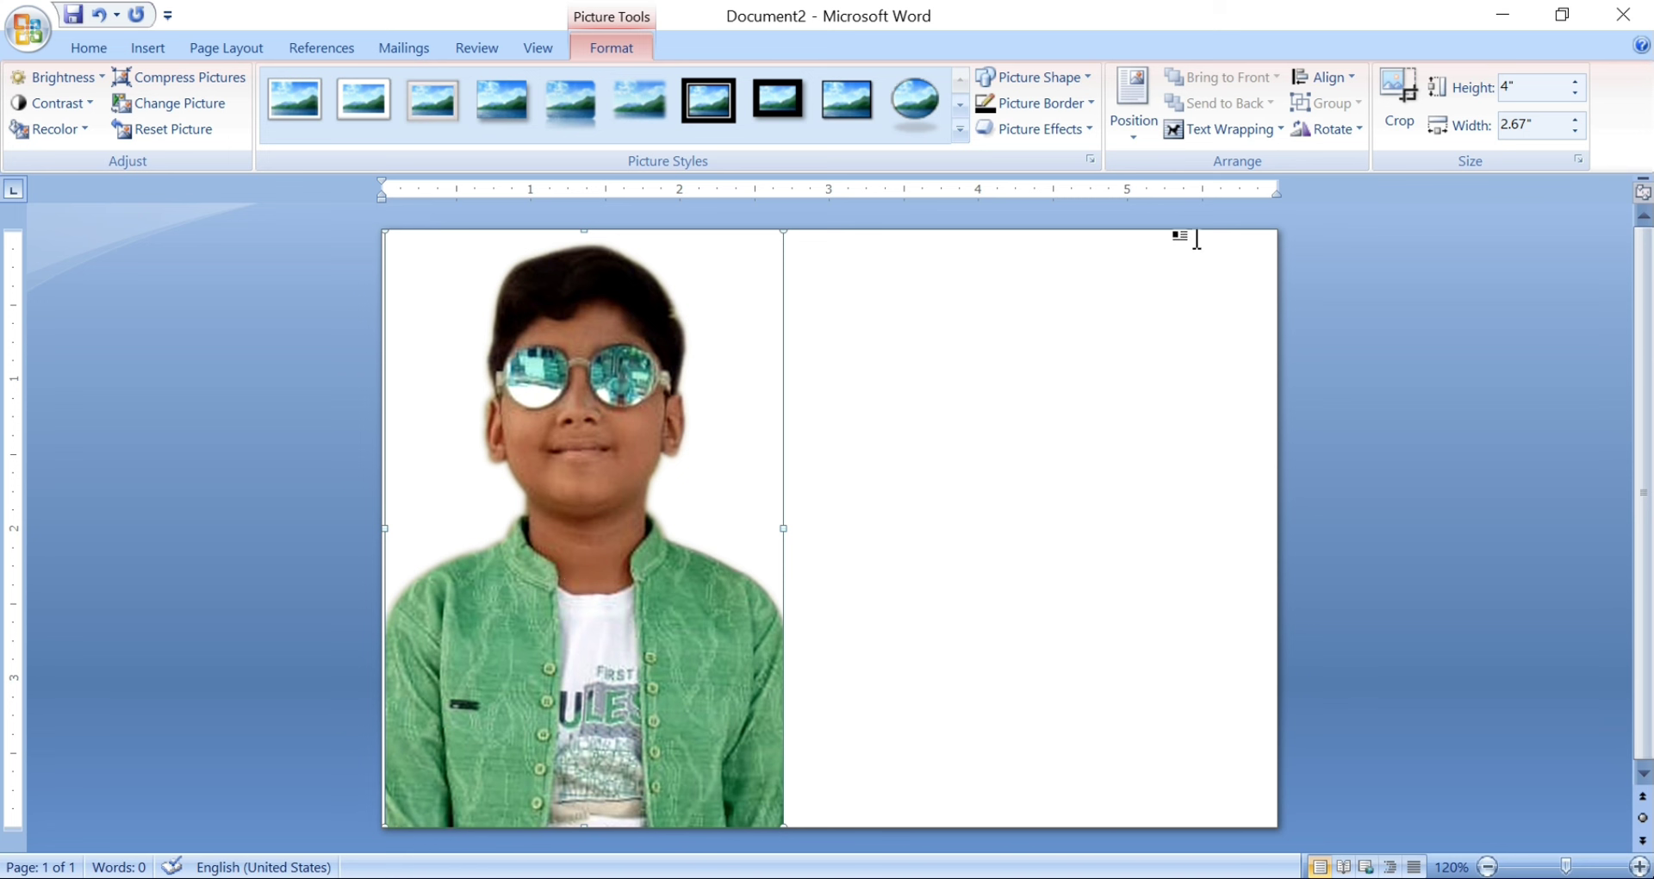
Enter a 1.75" height and 1.32" width in the photo's Size boxes
click(1386, 110)
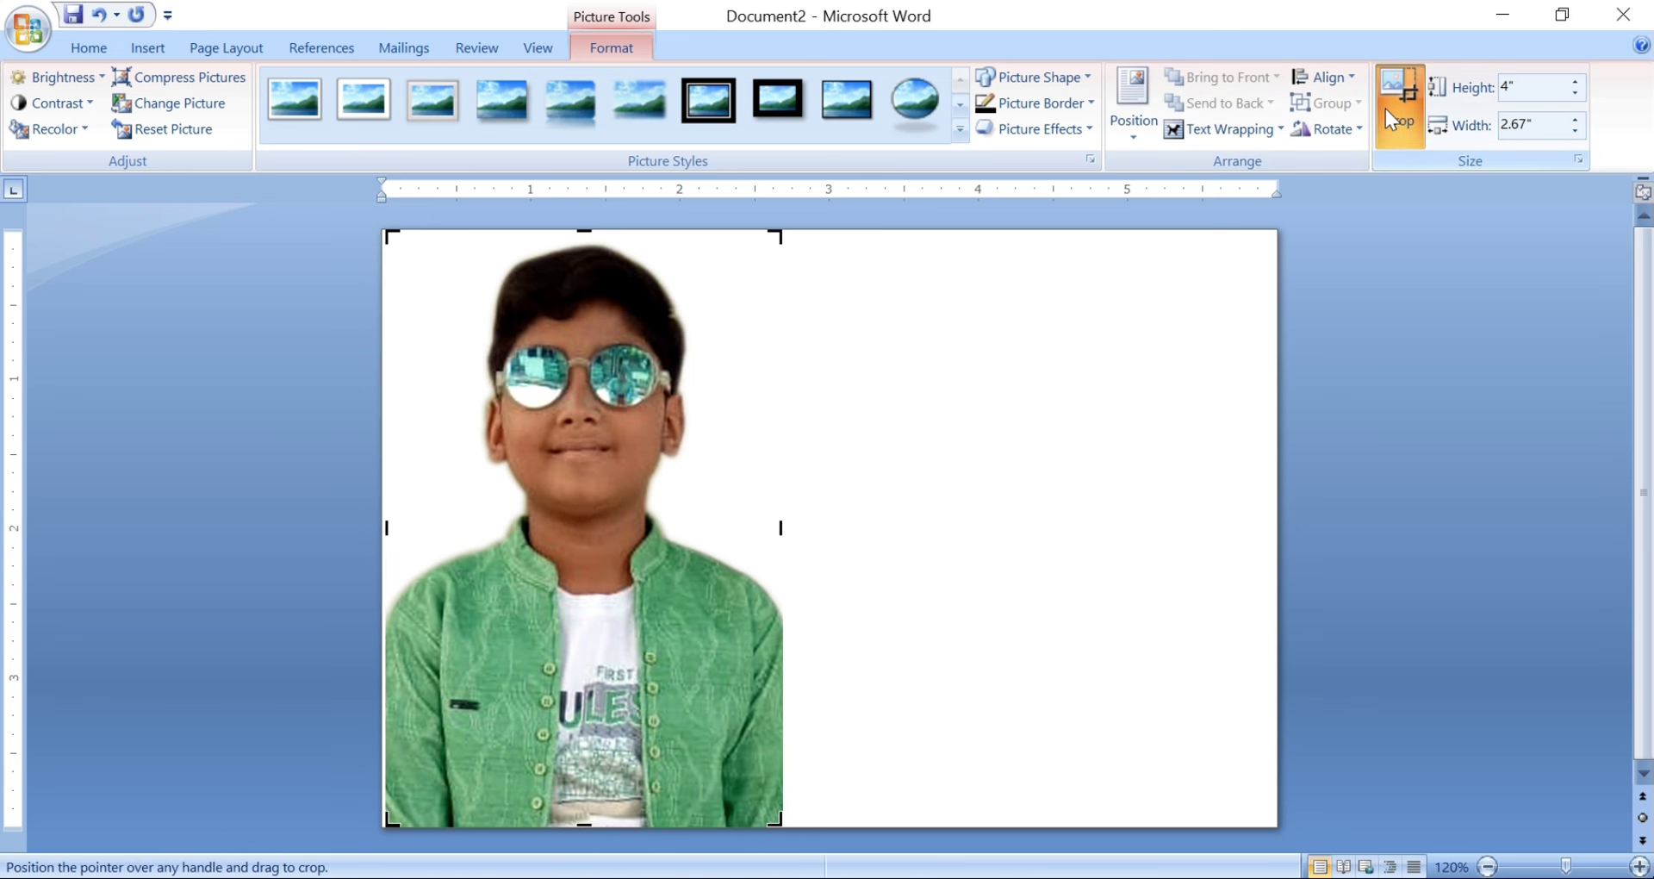
click(1528, 86)
text(1)
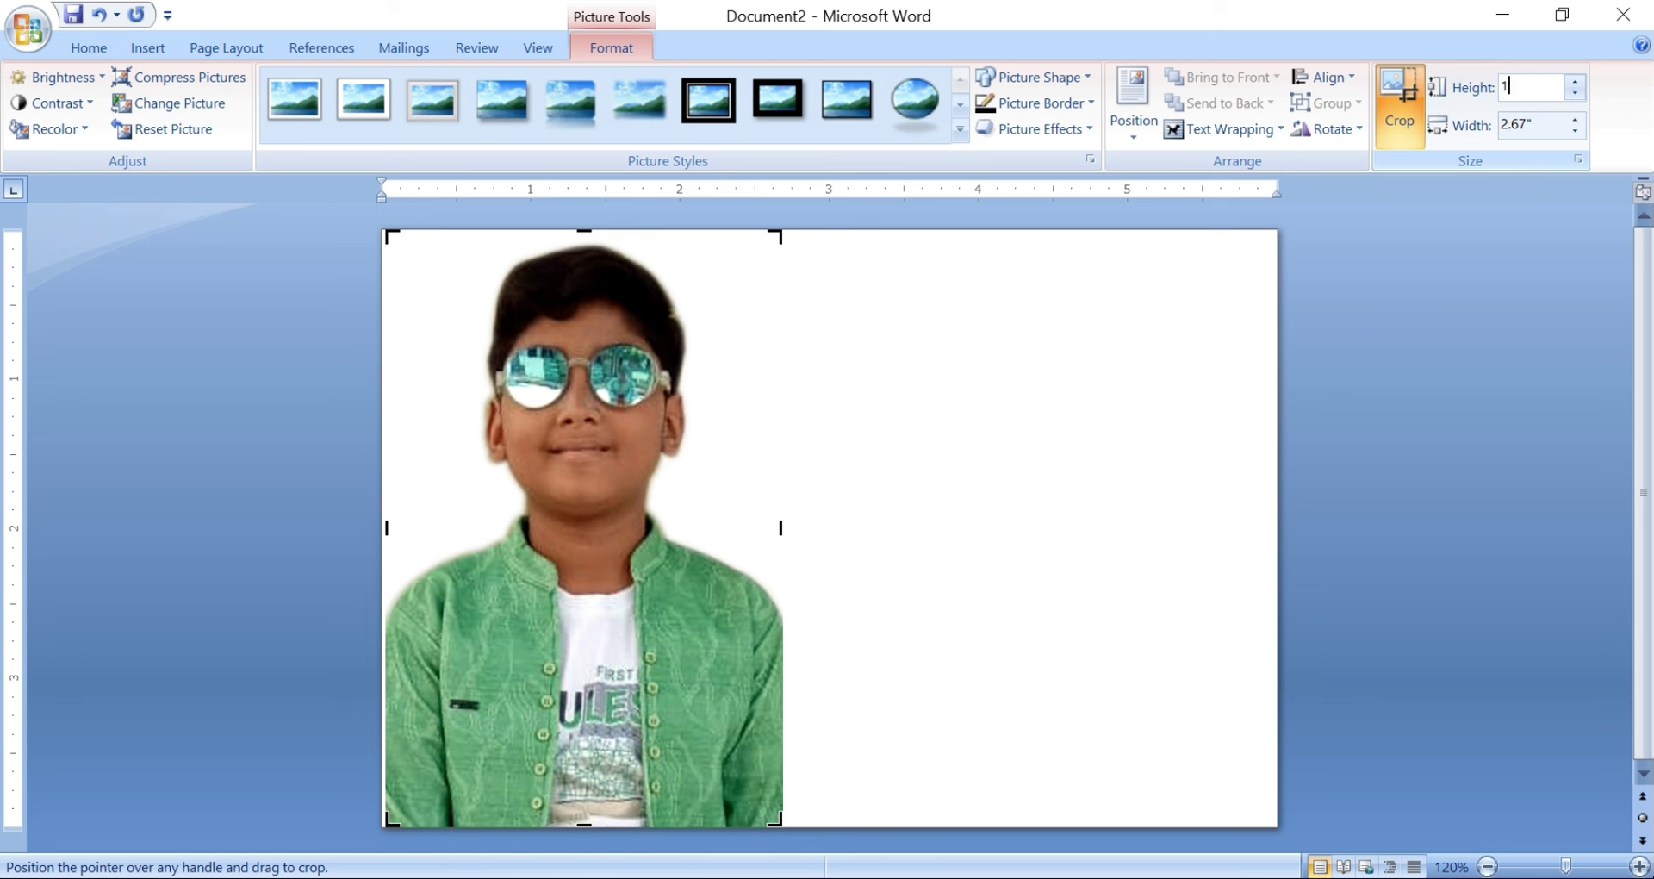
text(.75)
click(1541, 122)
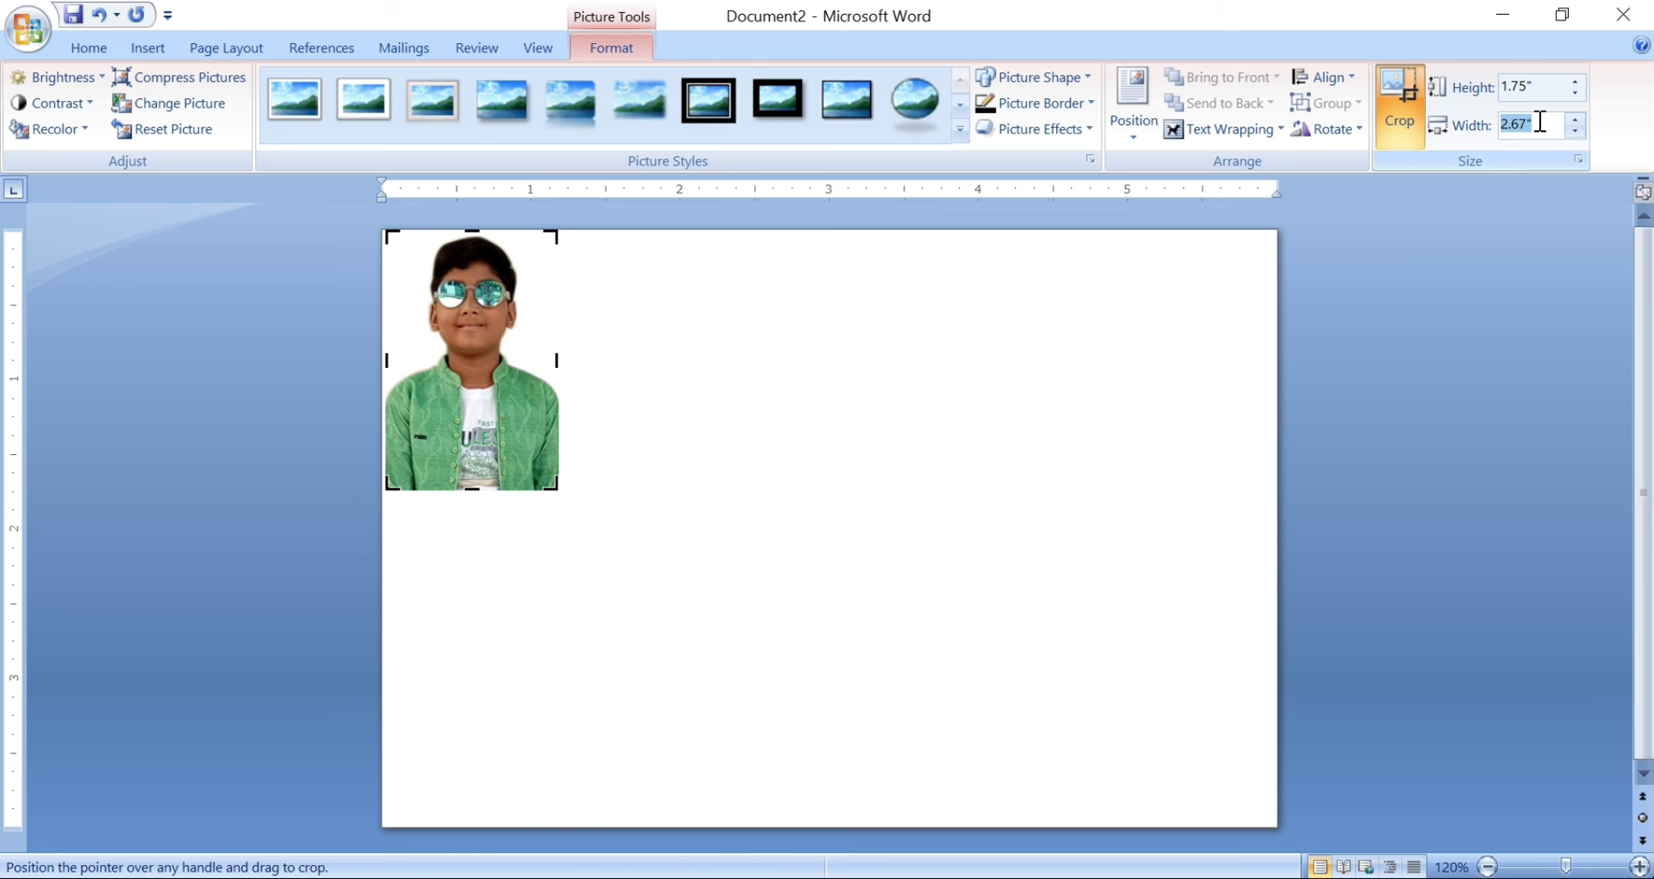
text(1.32)
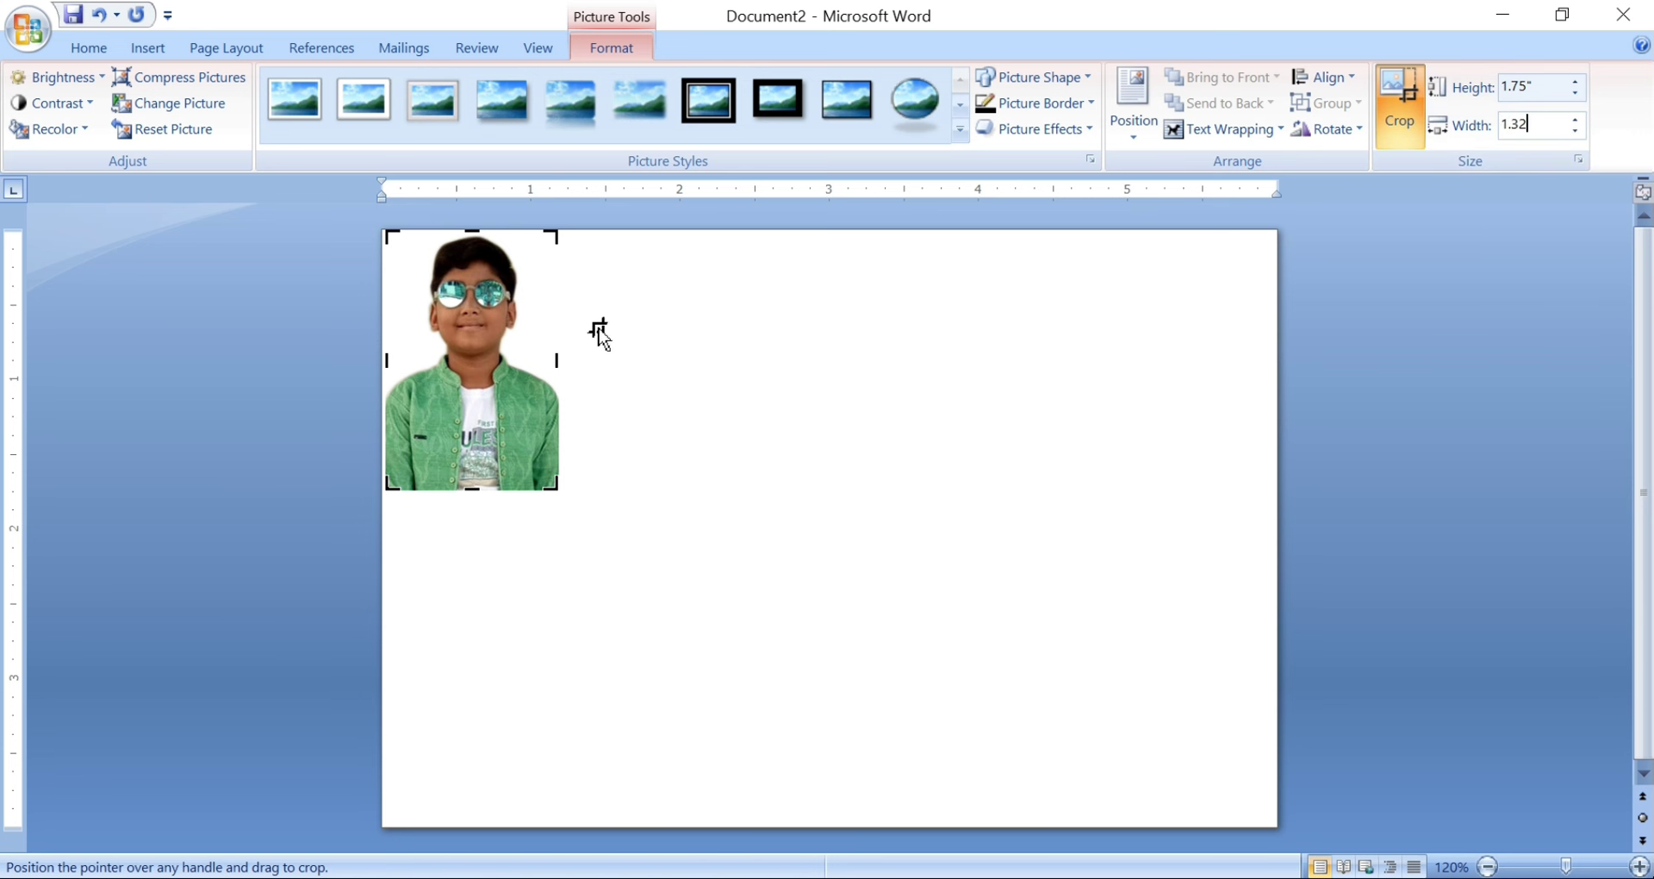
key(Return)
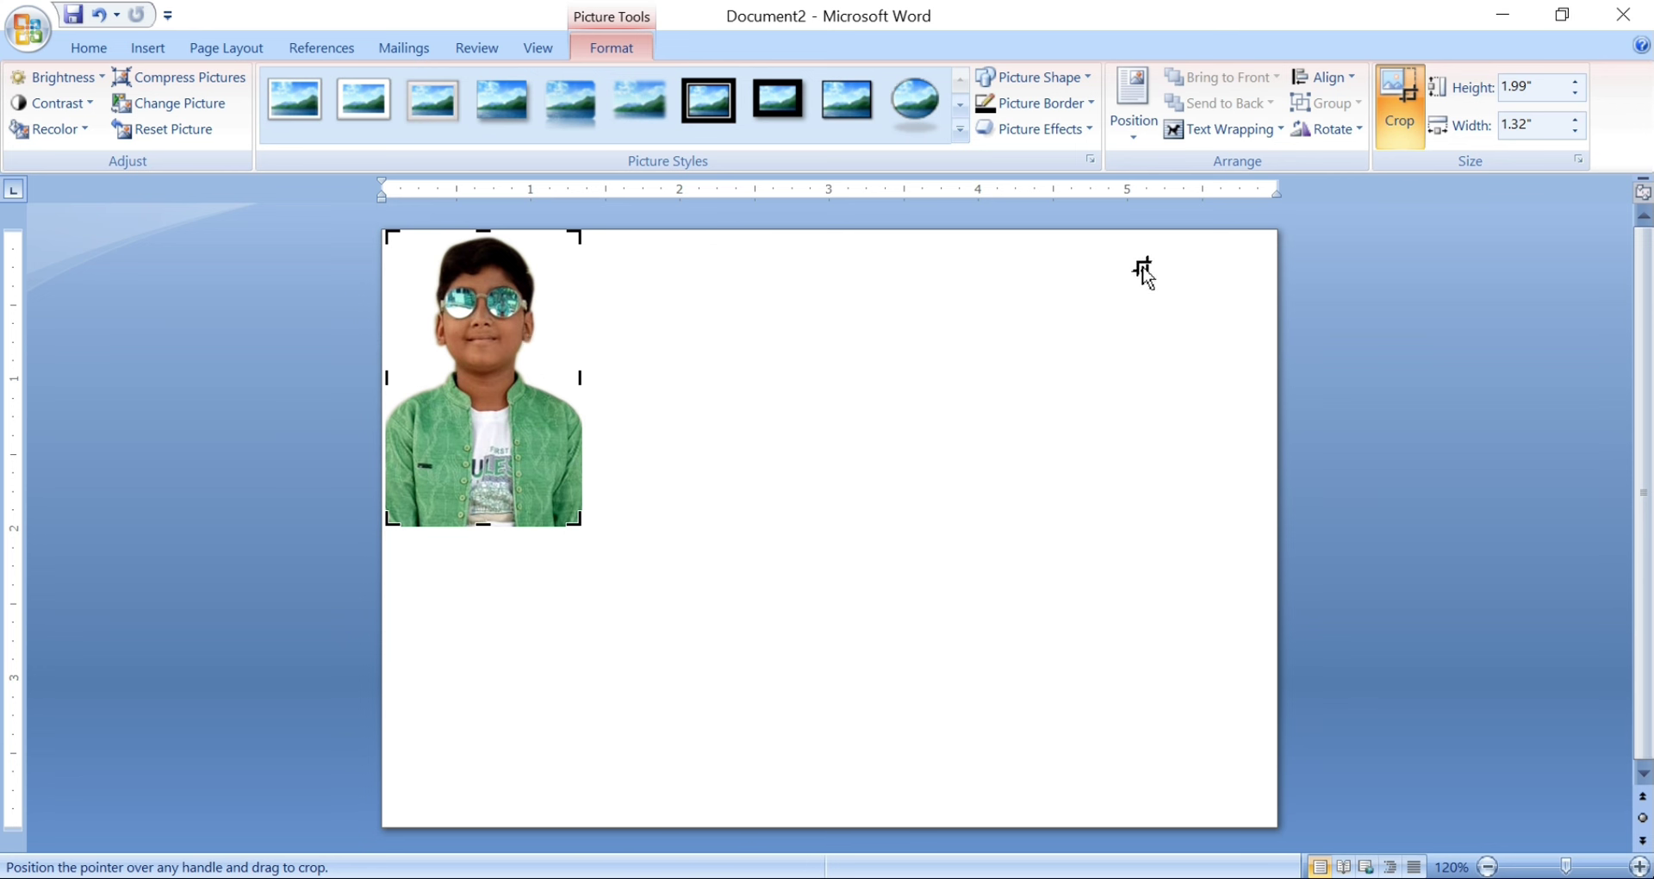
Re-enter 1.75" height so the photo becomes 1.75" by 1.16", then reselect it
double_click(1525, 89)
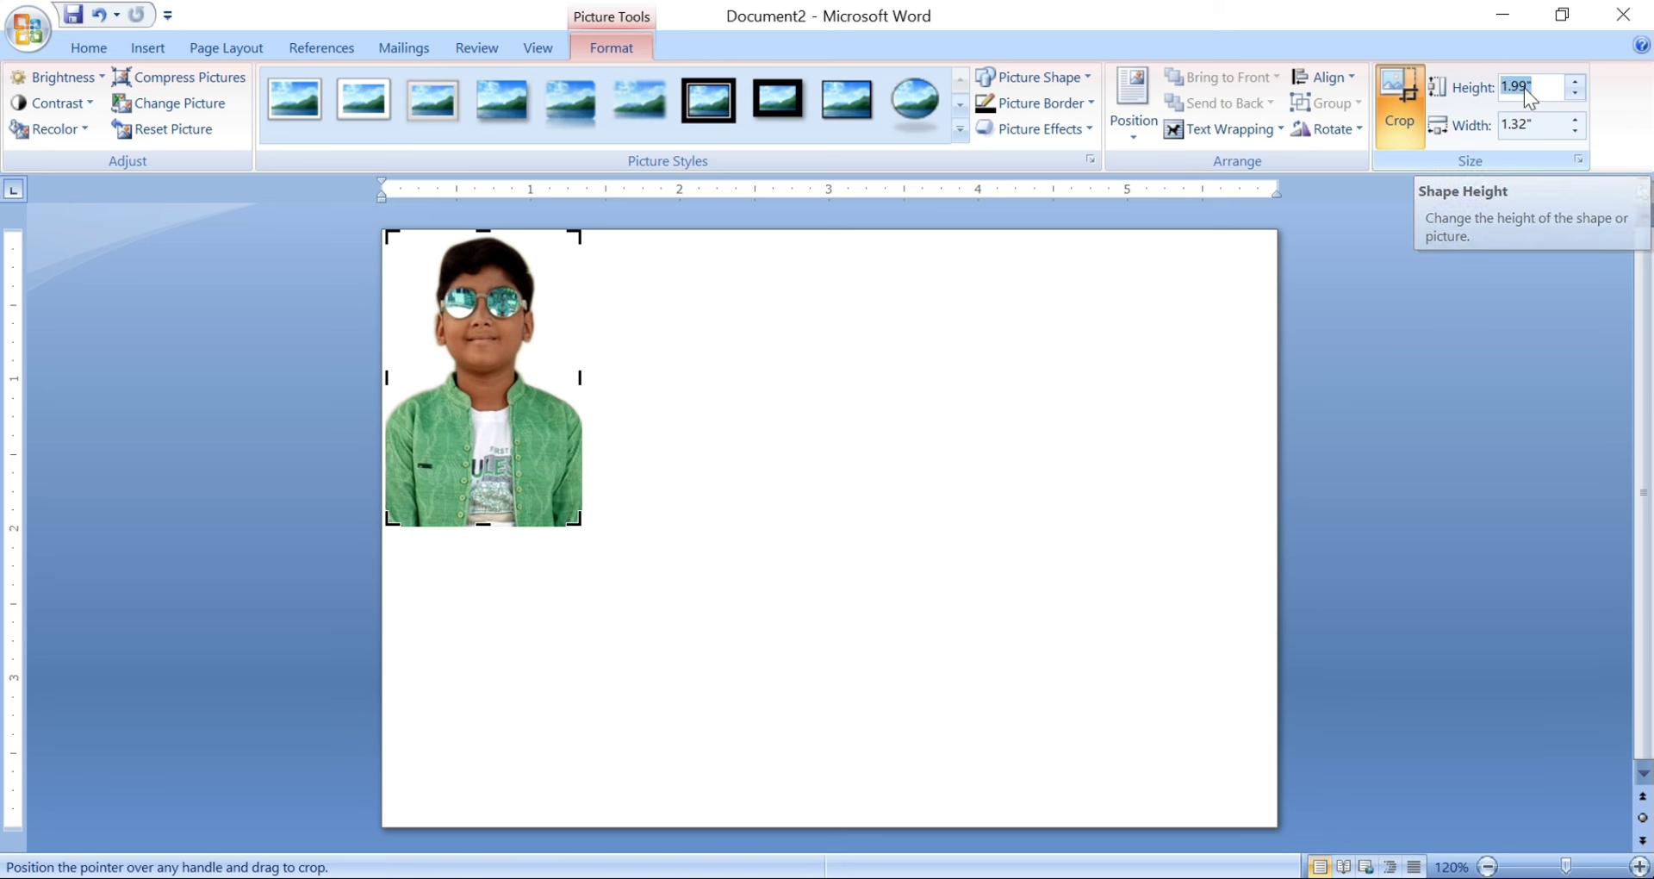
text(1.75)
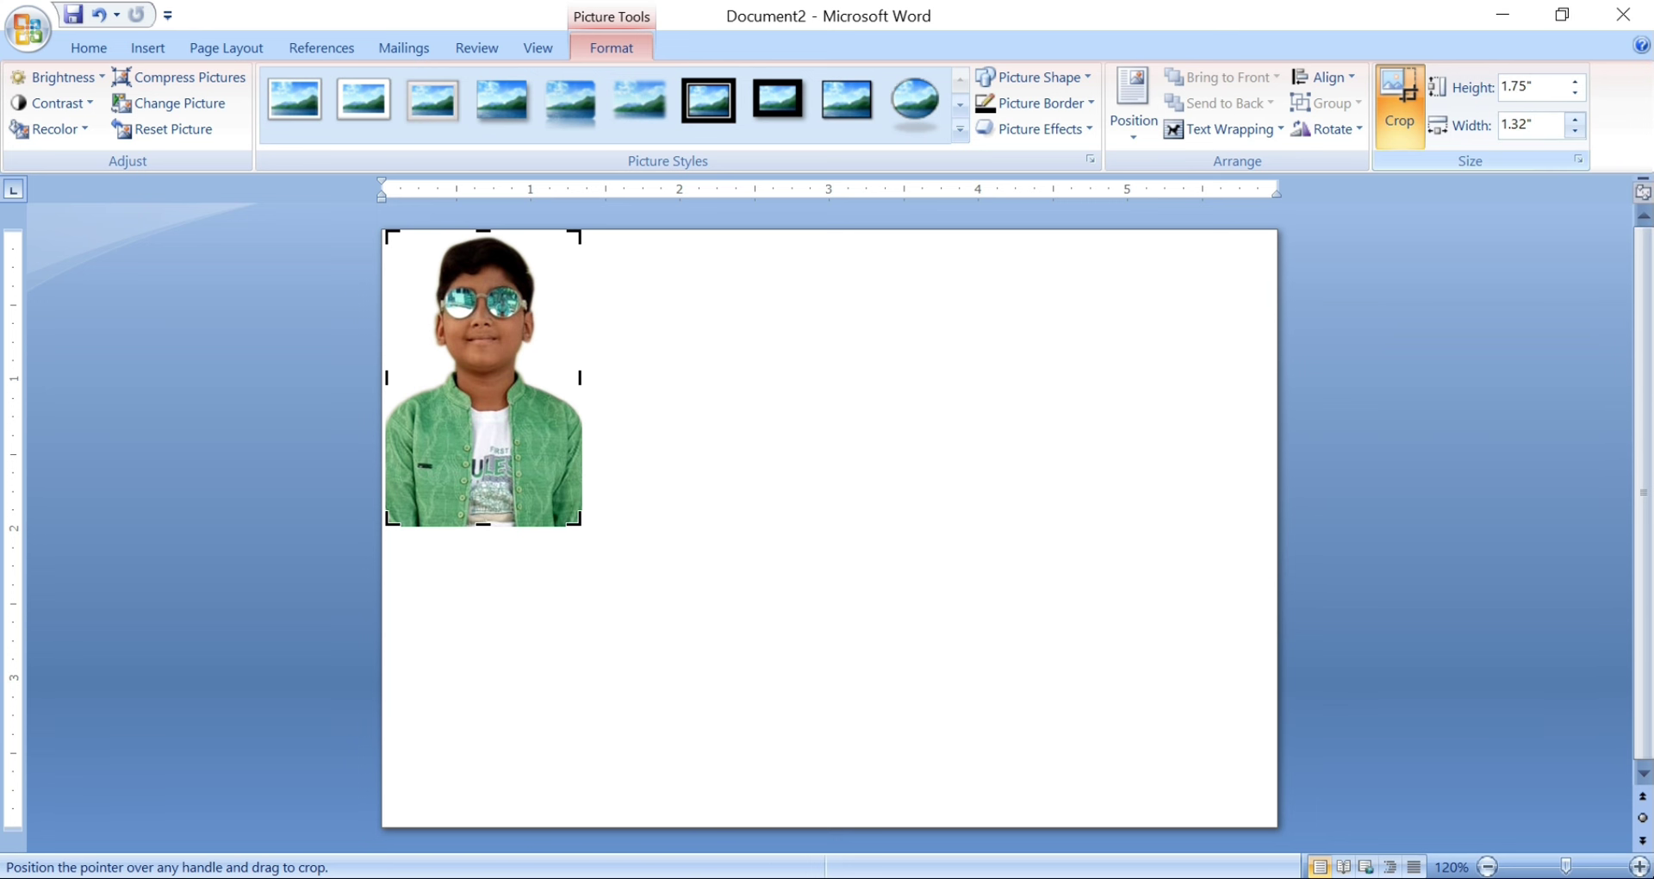
click(562, 421)
click(521, 438)
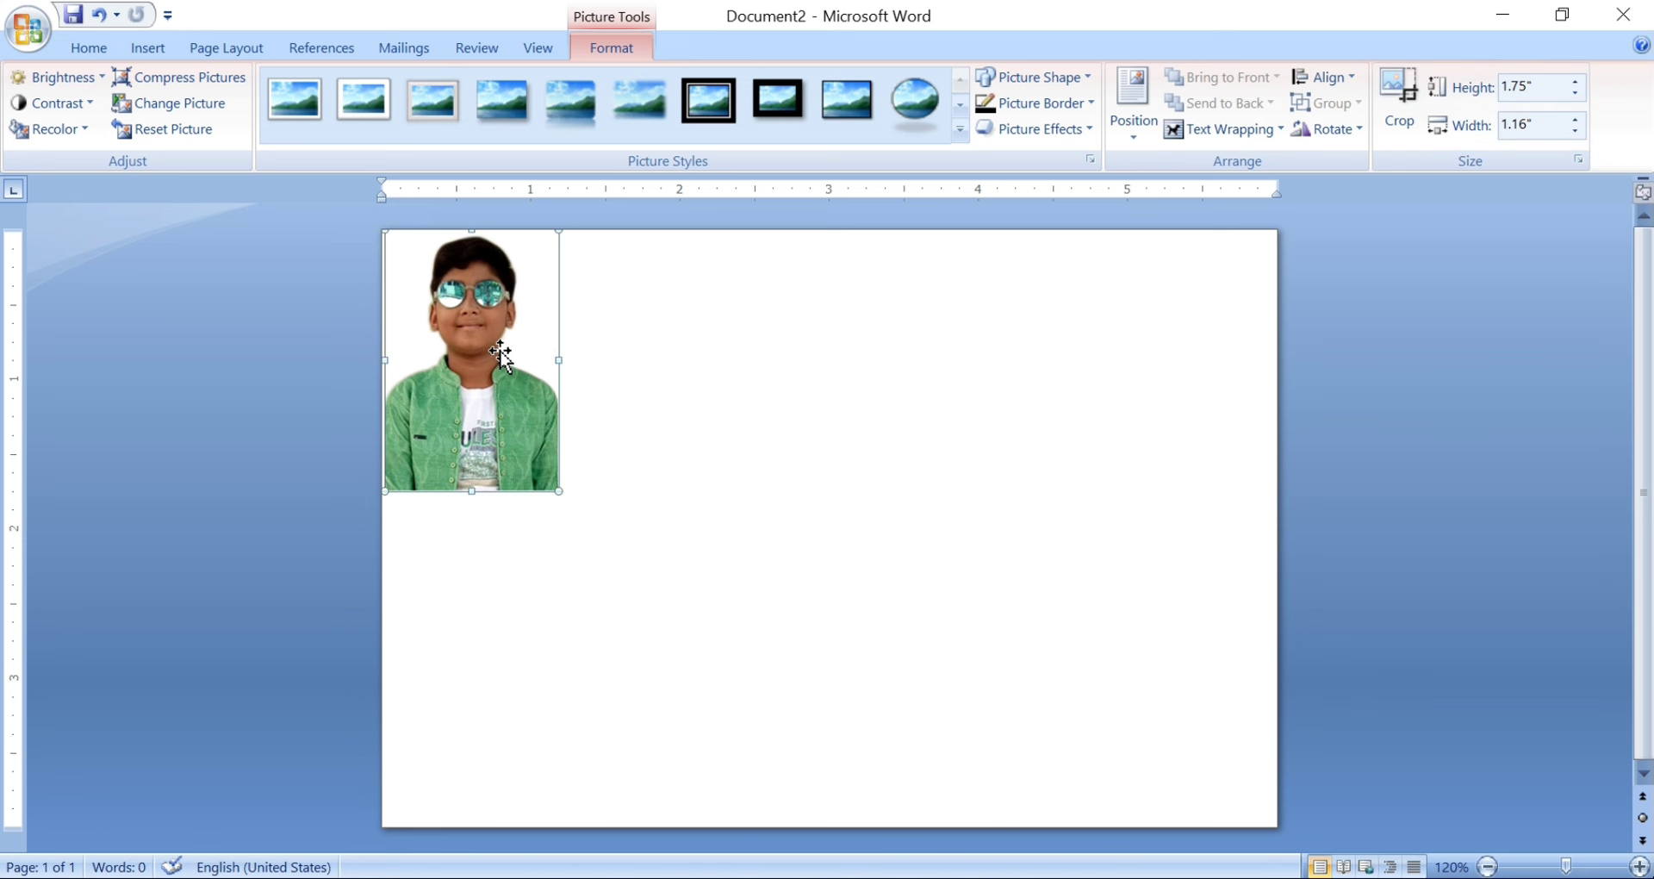
drag(534, 390, 542, 403)
Set the photo's text wrapping to In Front of Text and move it slightly down-right
click(1224, 128)
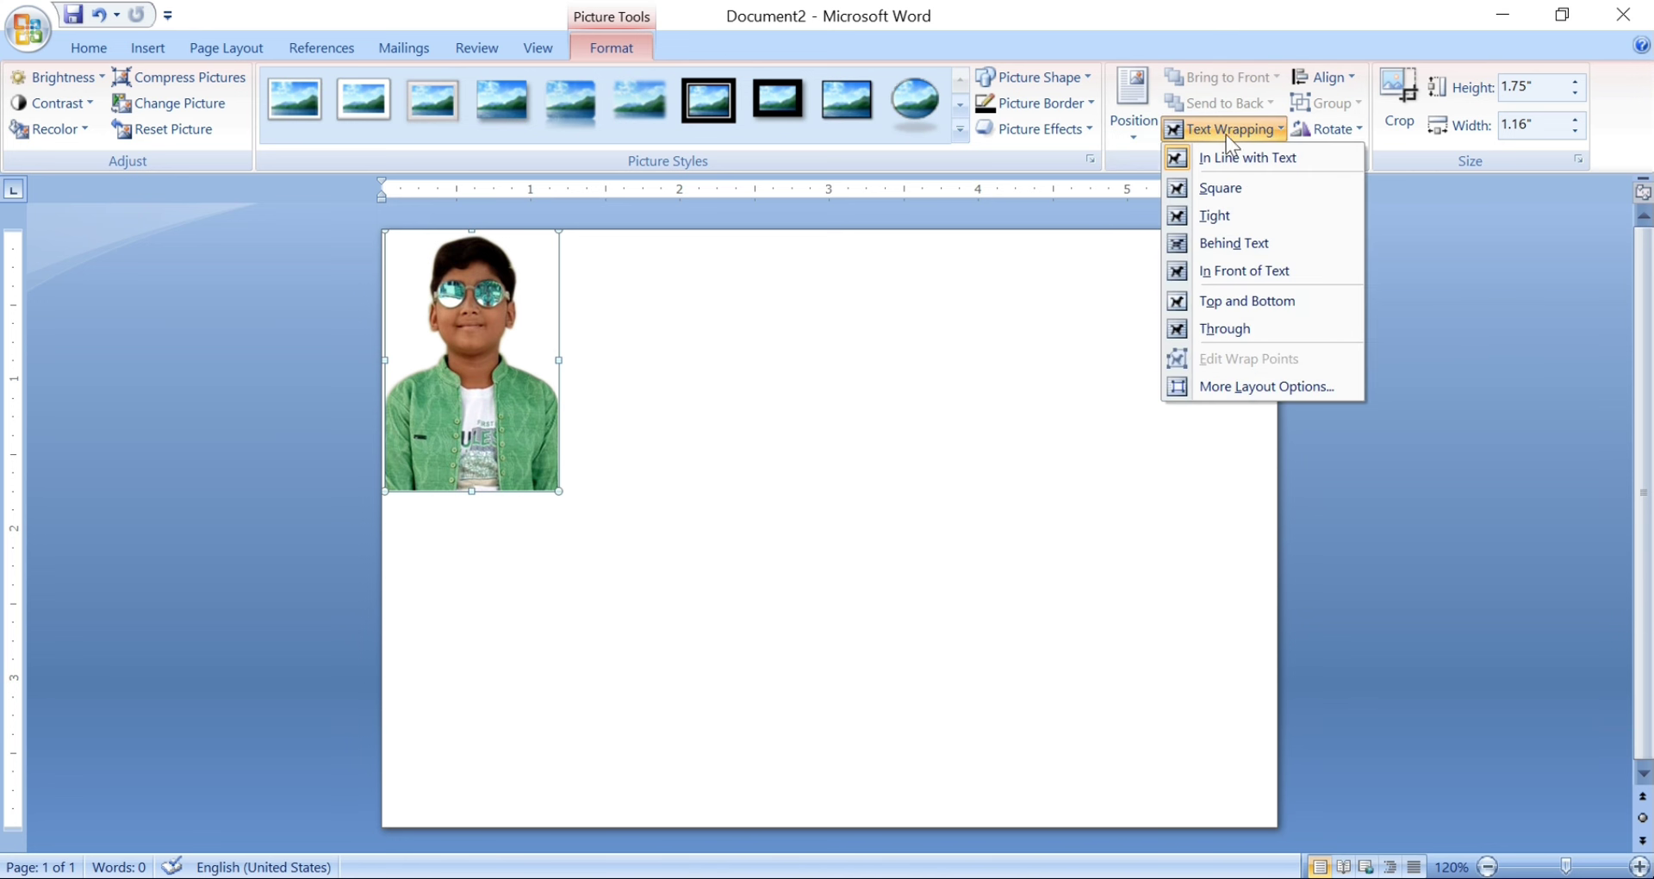
click(1230, 270)
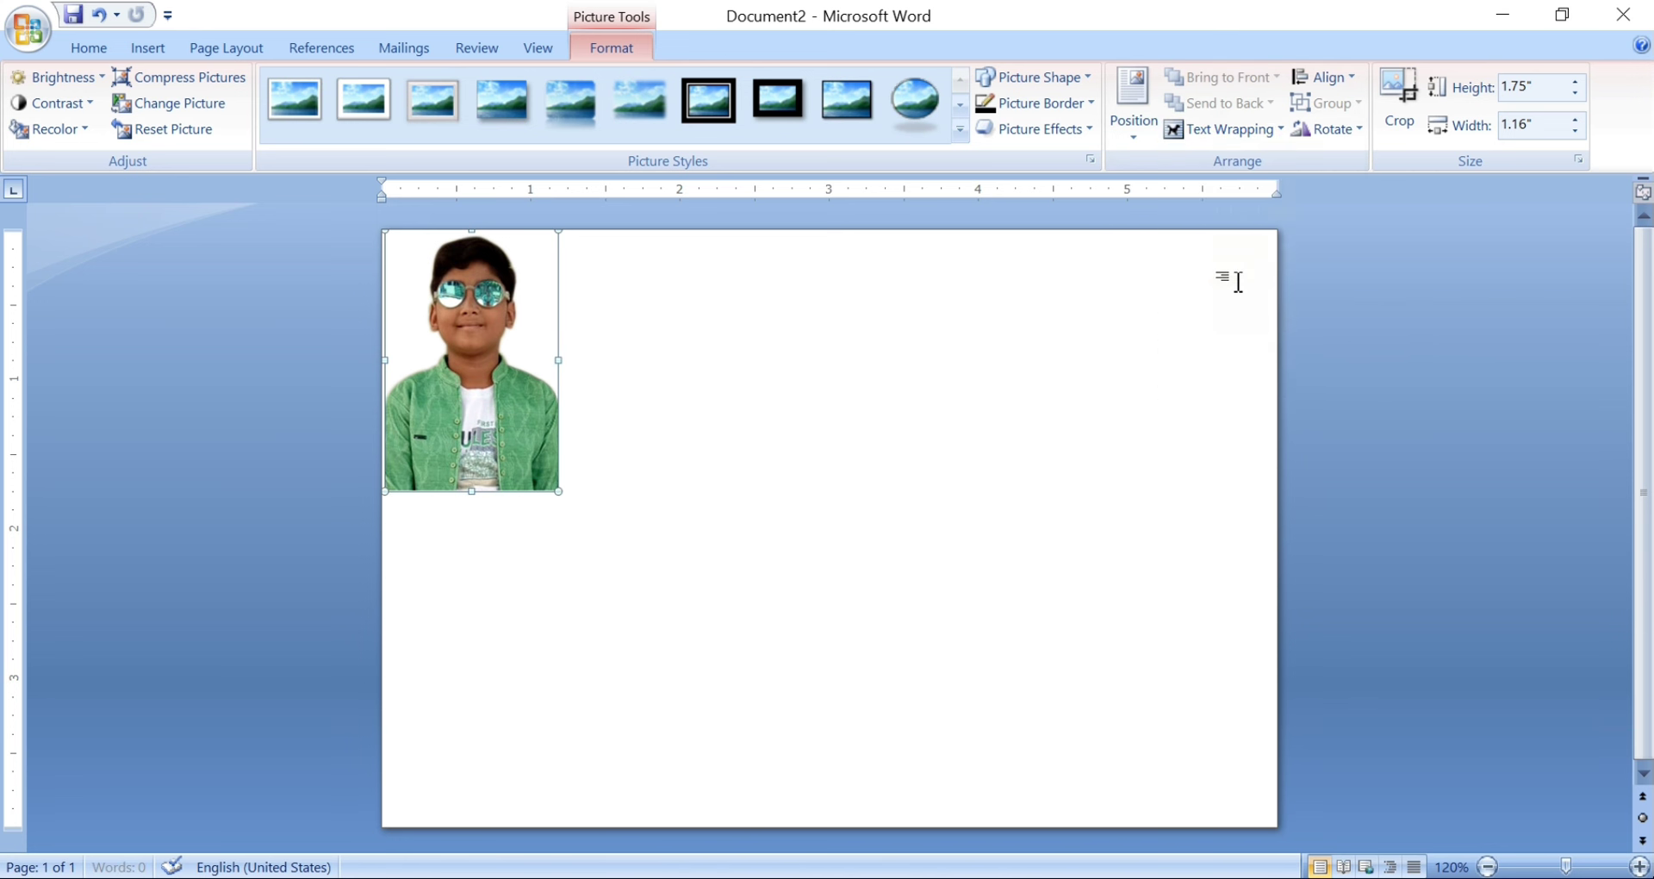
drag(482, 357, 503, 389)
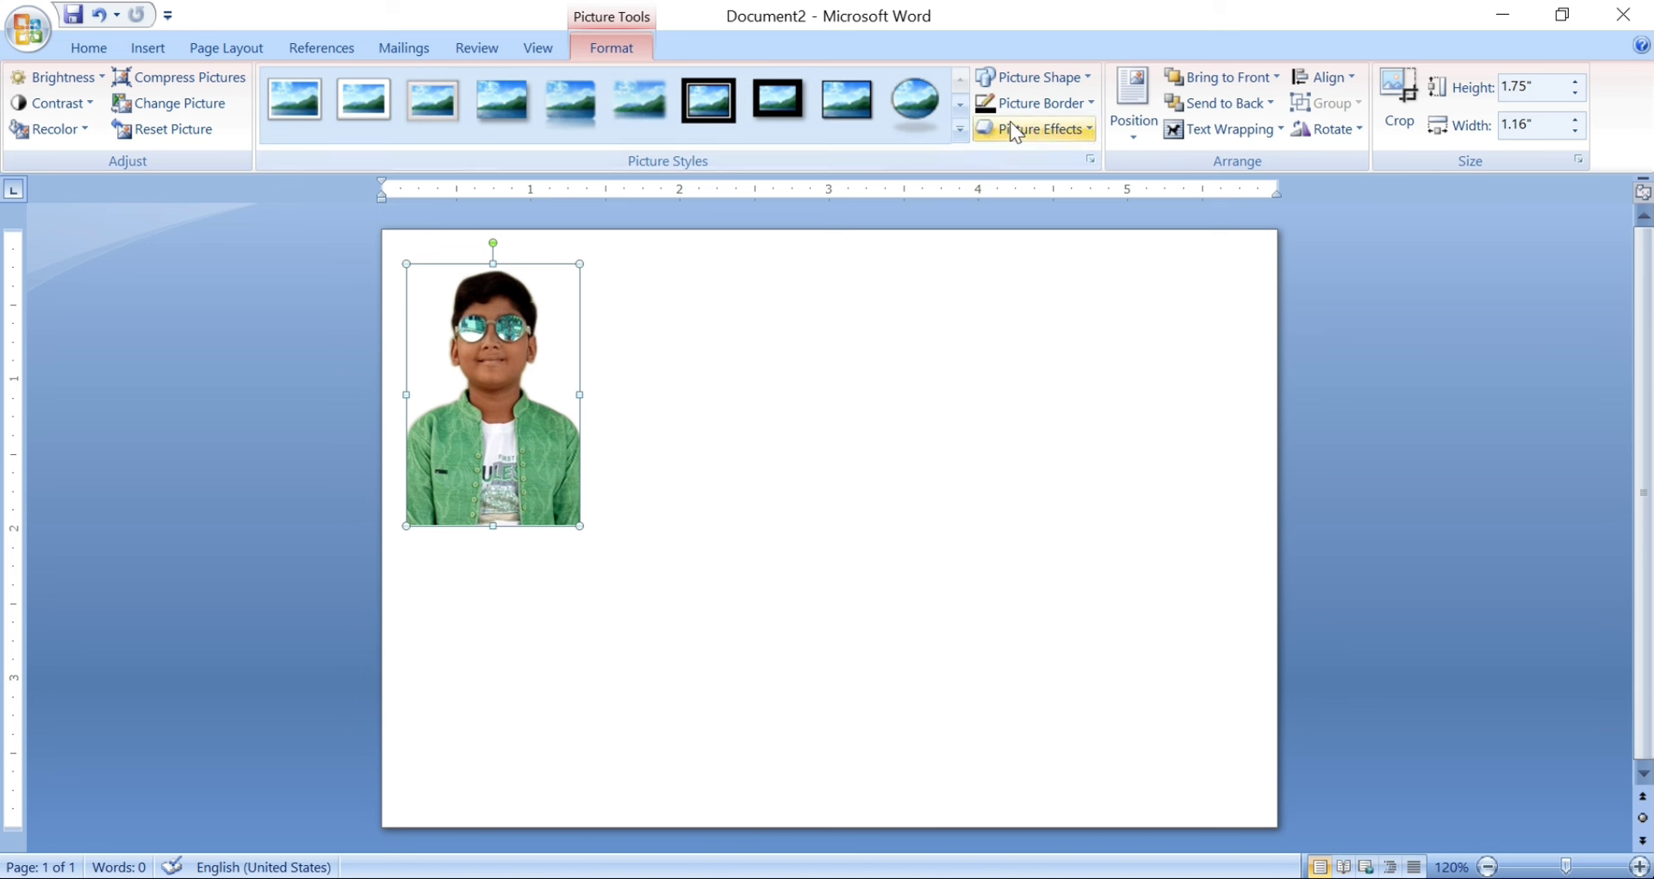
Give the photo a black 1½ pt picture border and nudge it into position
click(1086, 102)
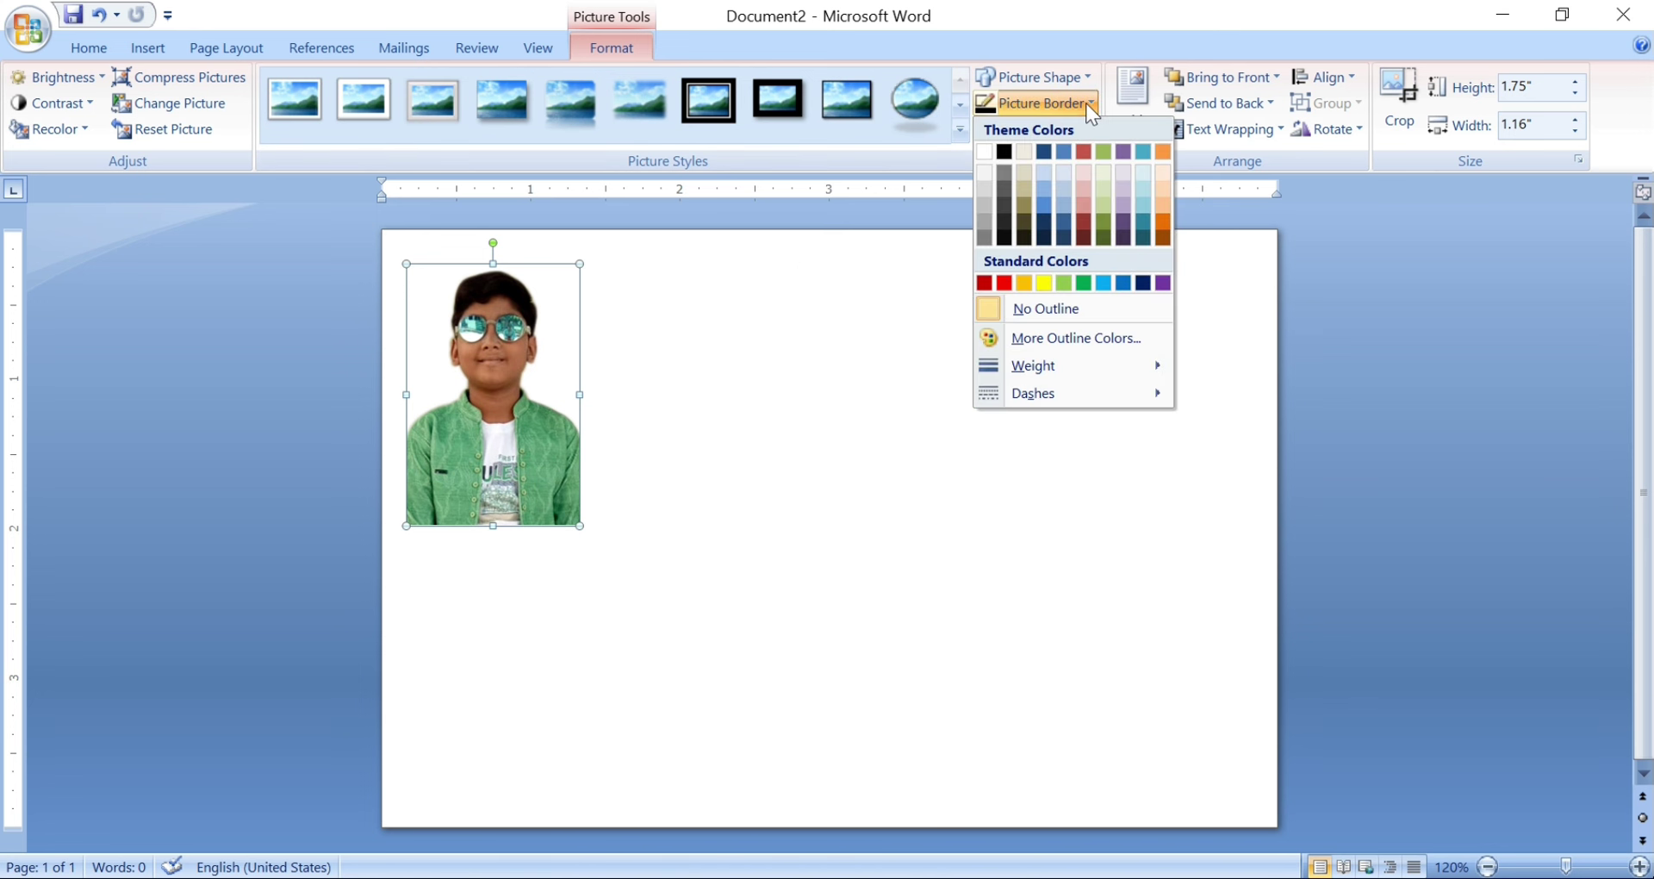
click(1005, 152)
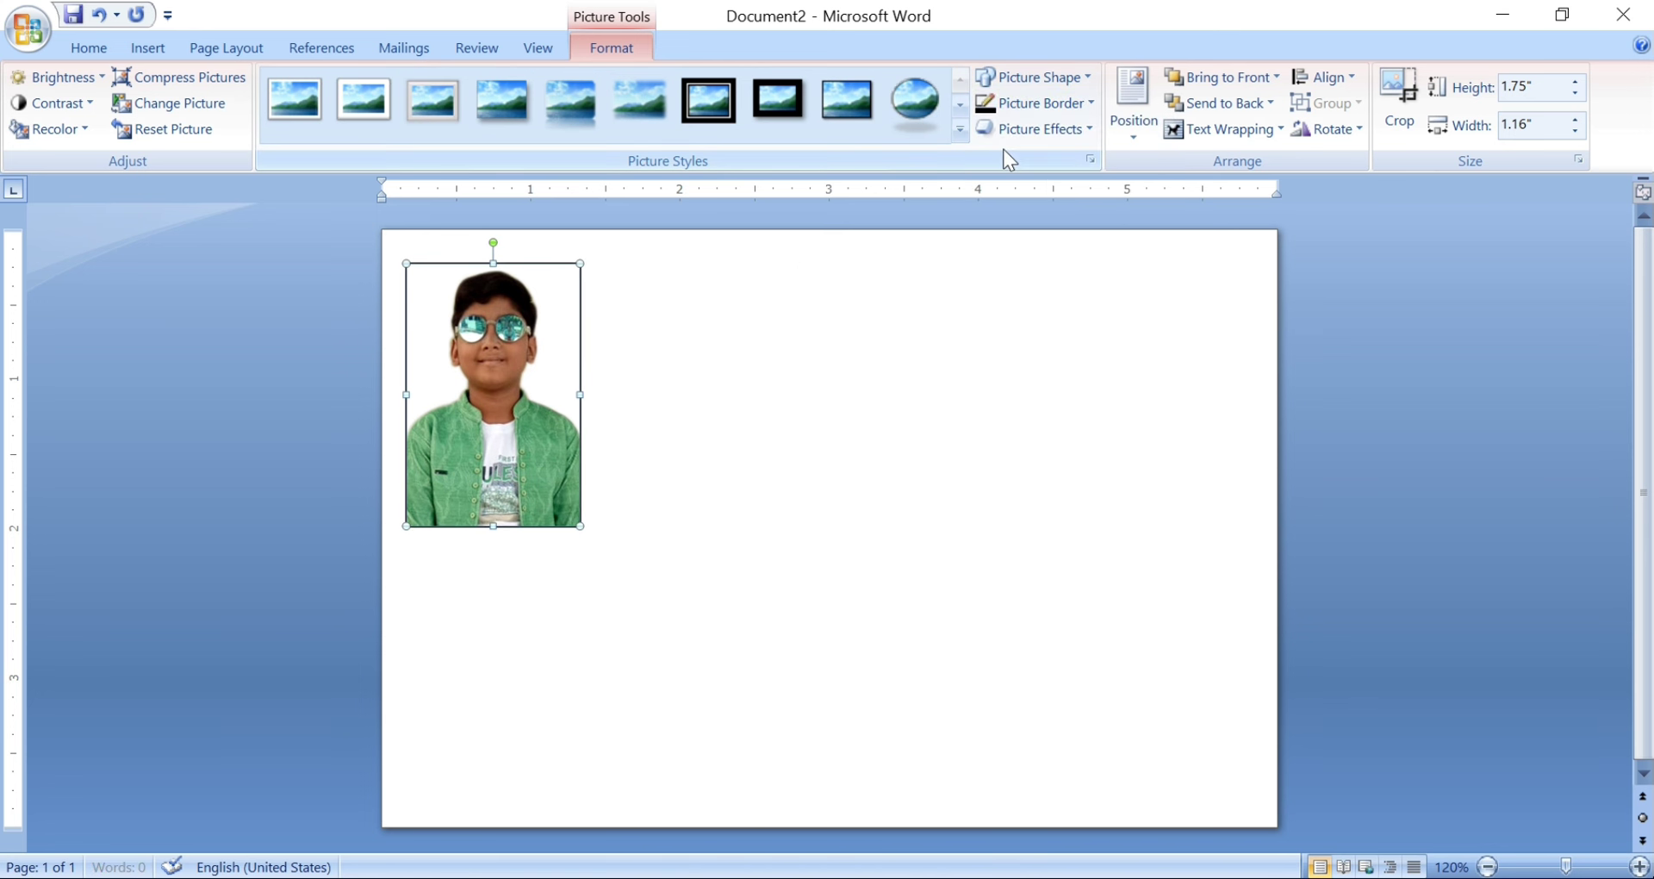
click(1091, 103)
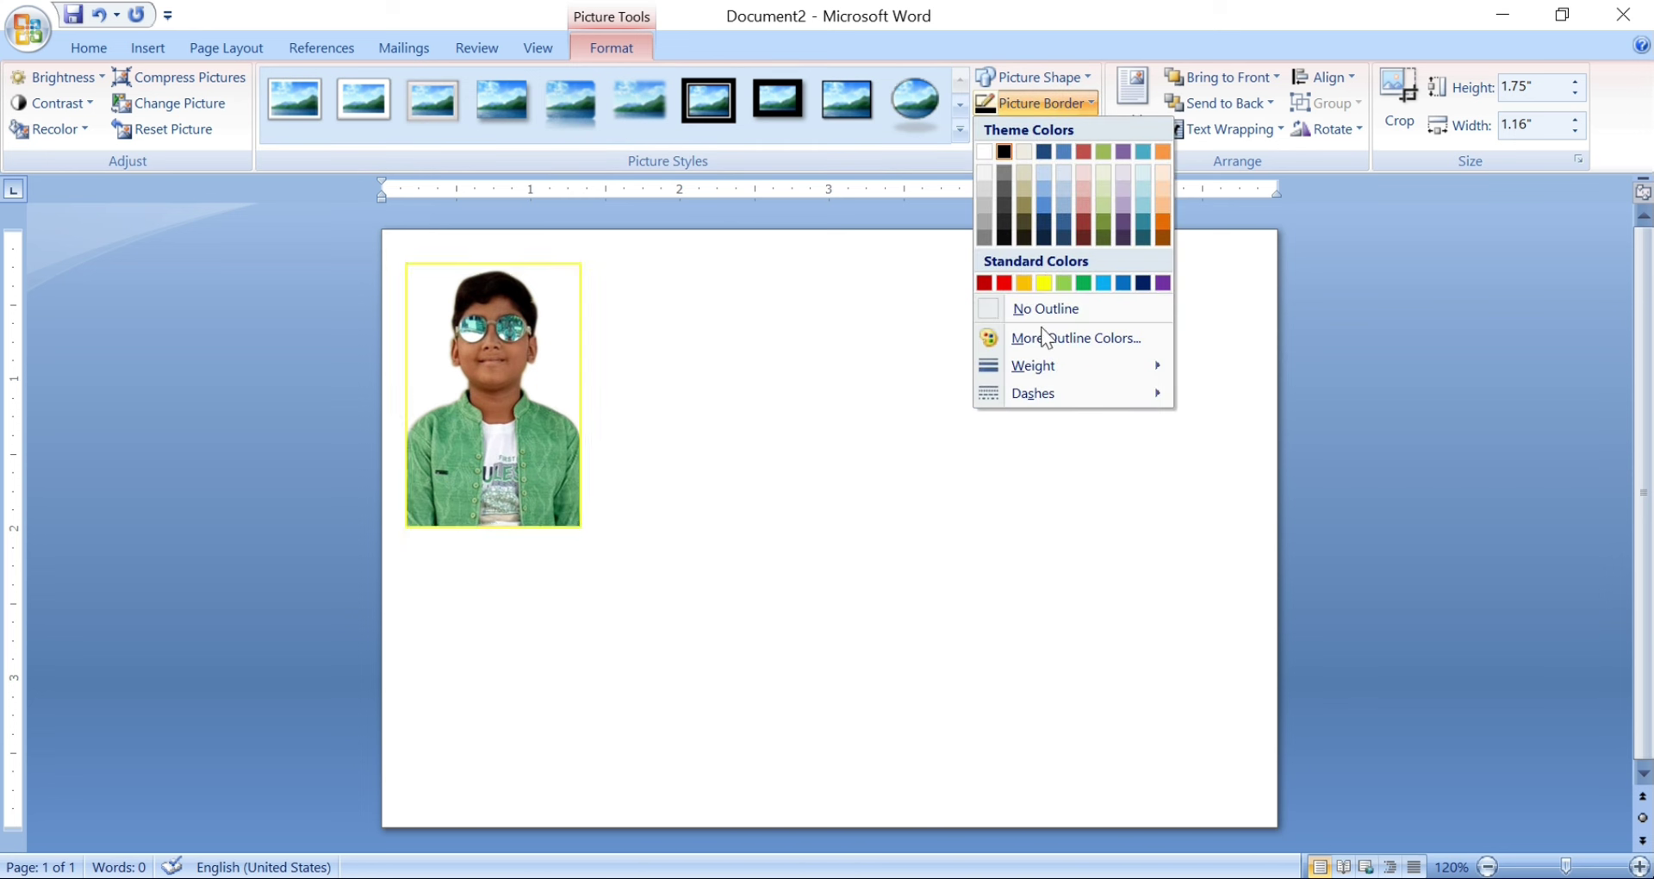
mouse_move(1032, 365)
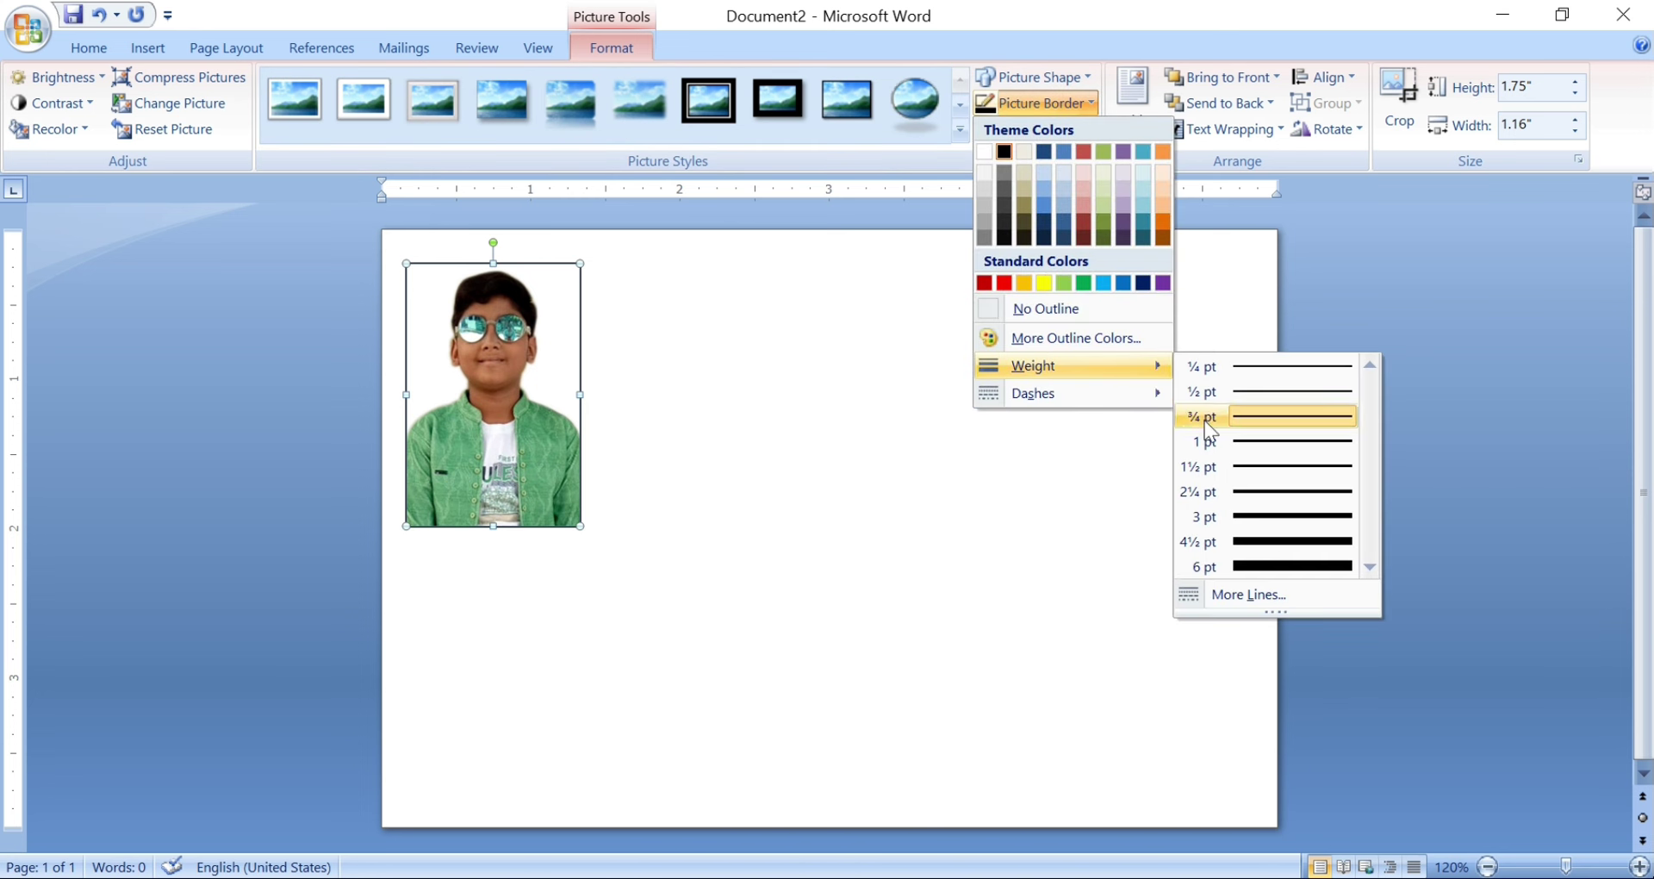
click(1251, 465)
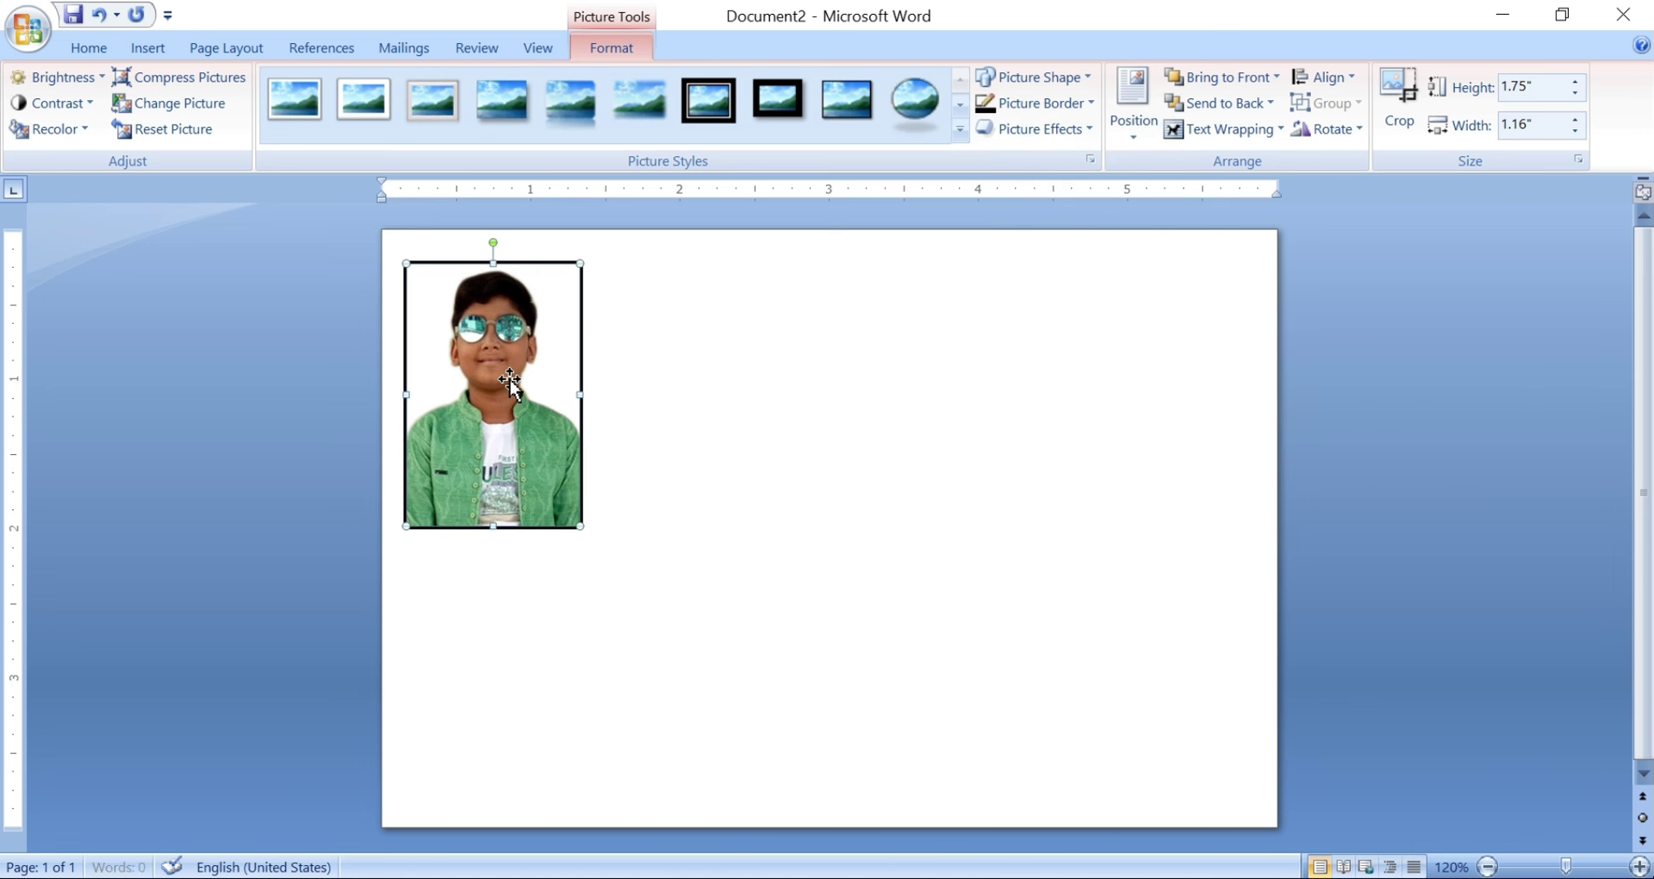
key(Up)
key(Up)
key(Up)
key(Up)
key(Up)
key(Up)
key(Right)
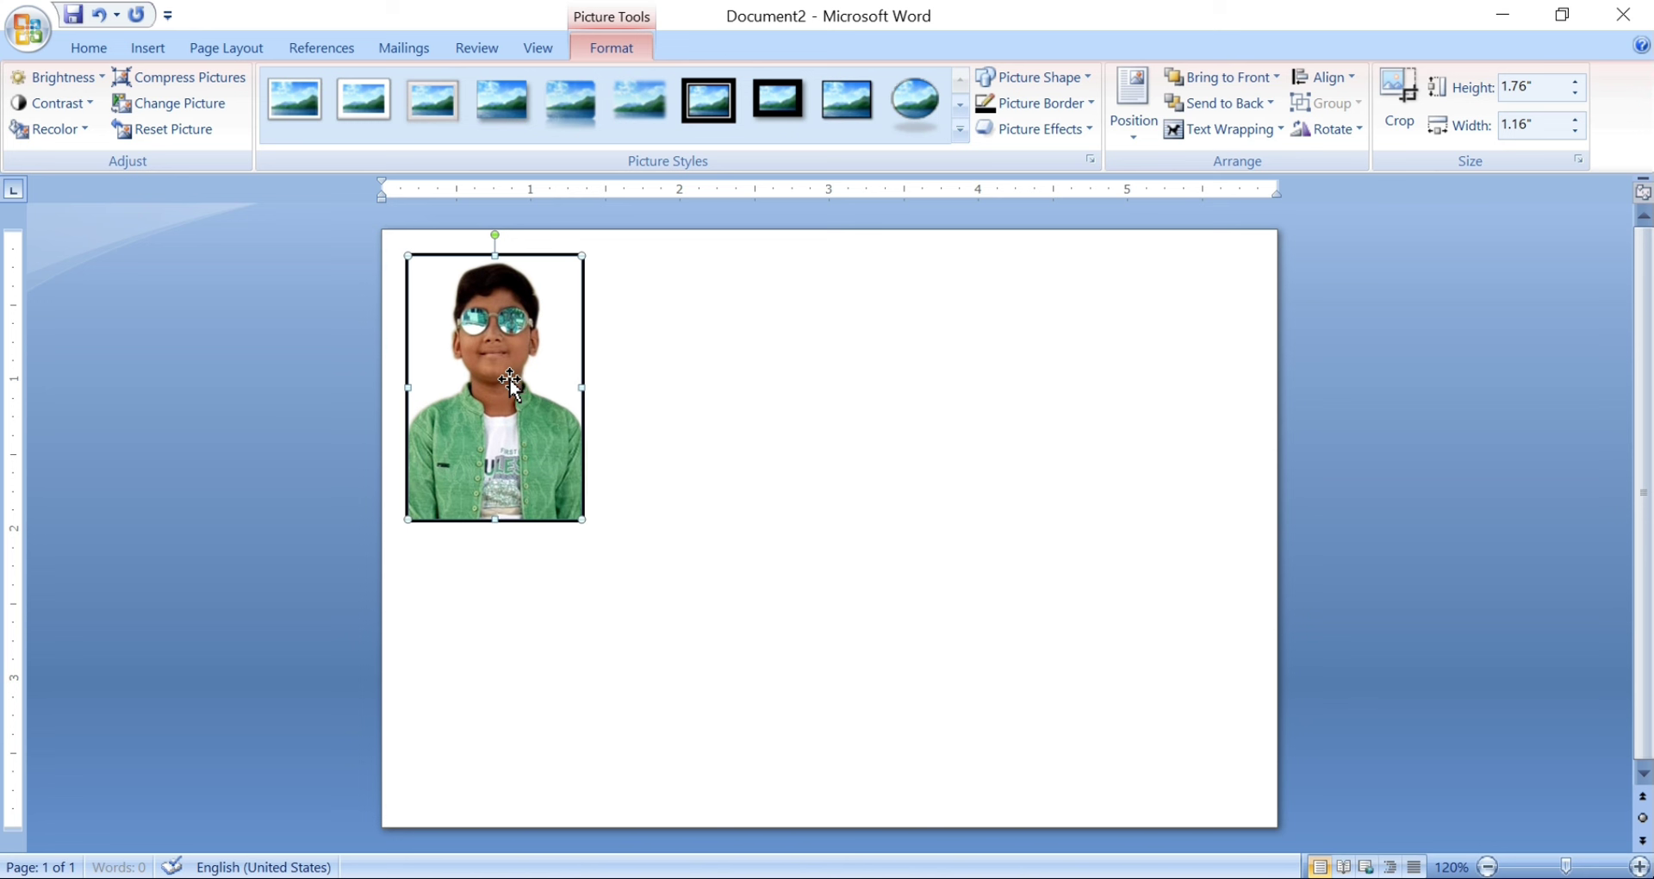
key(Down)
key(Down)
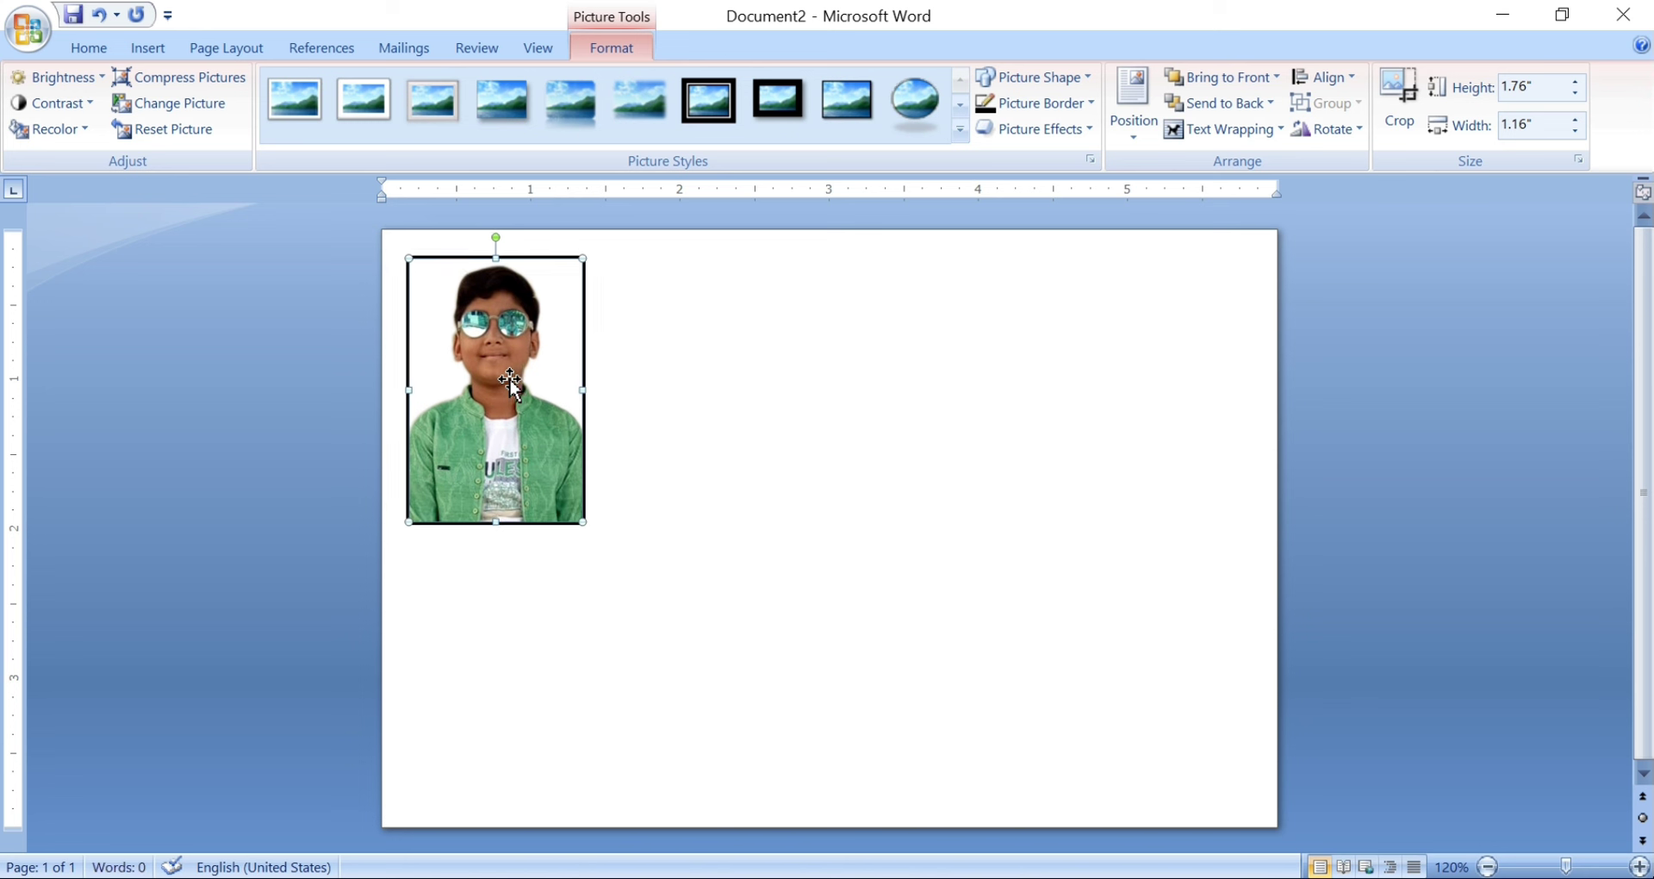
Copy the photo directly below it and select both photos together
drag(511, 380, 510, 659)
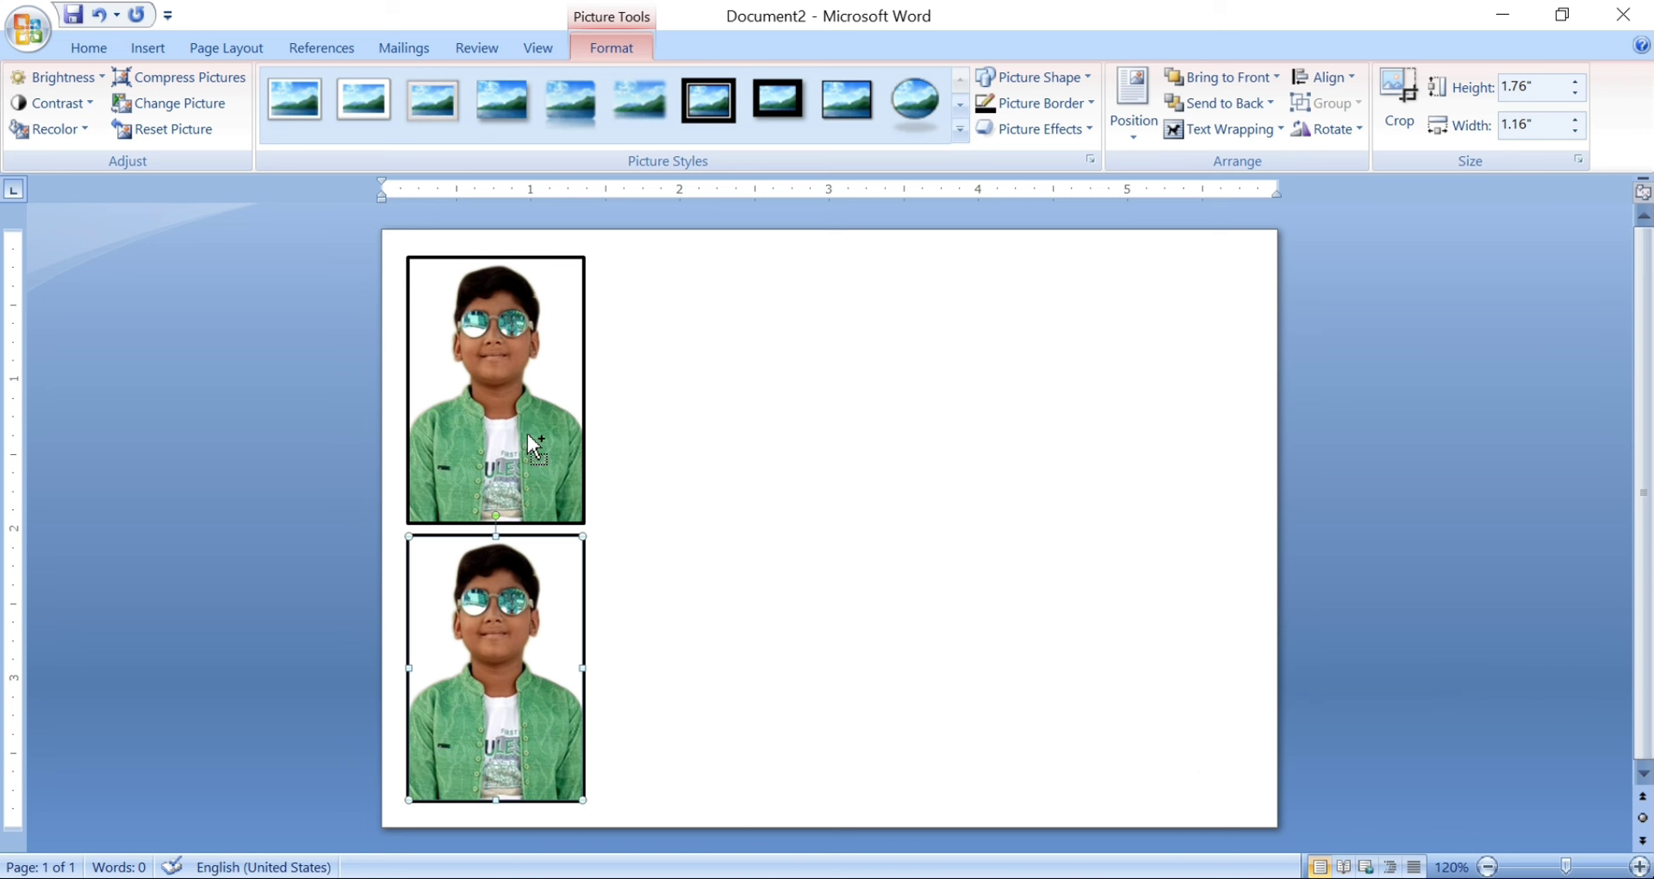
ctrl+click(527, 432)
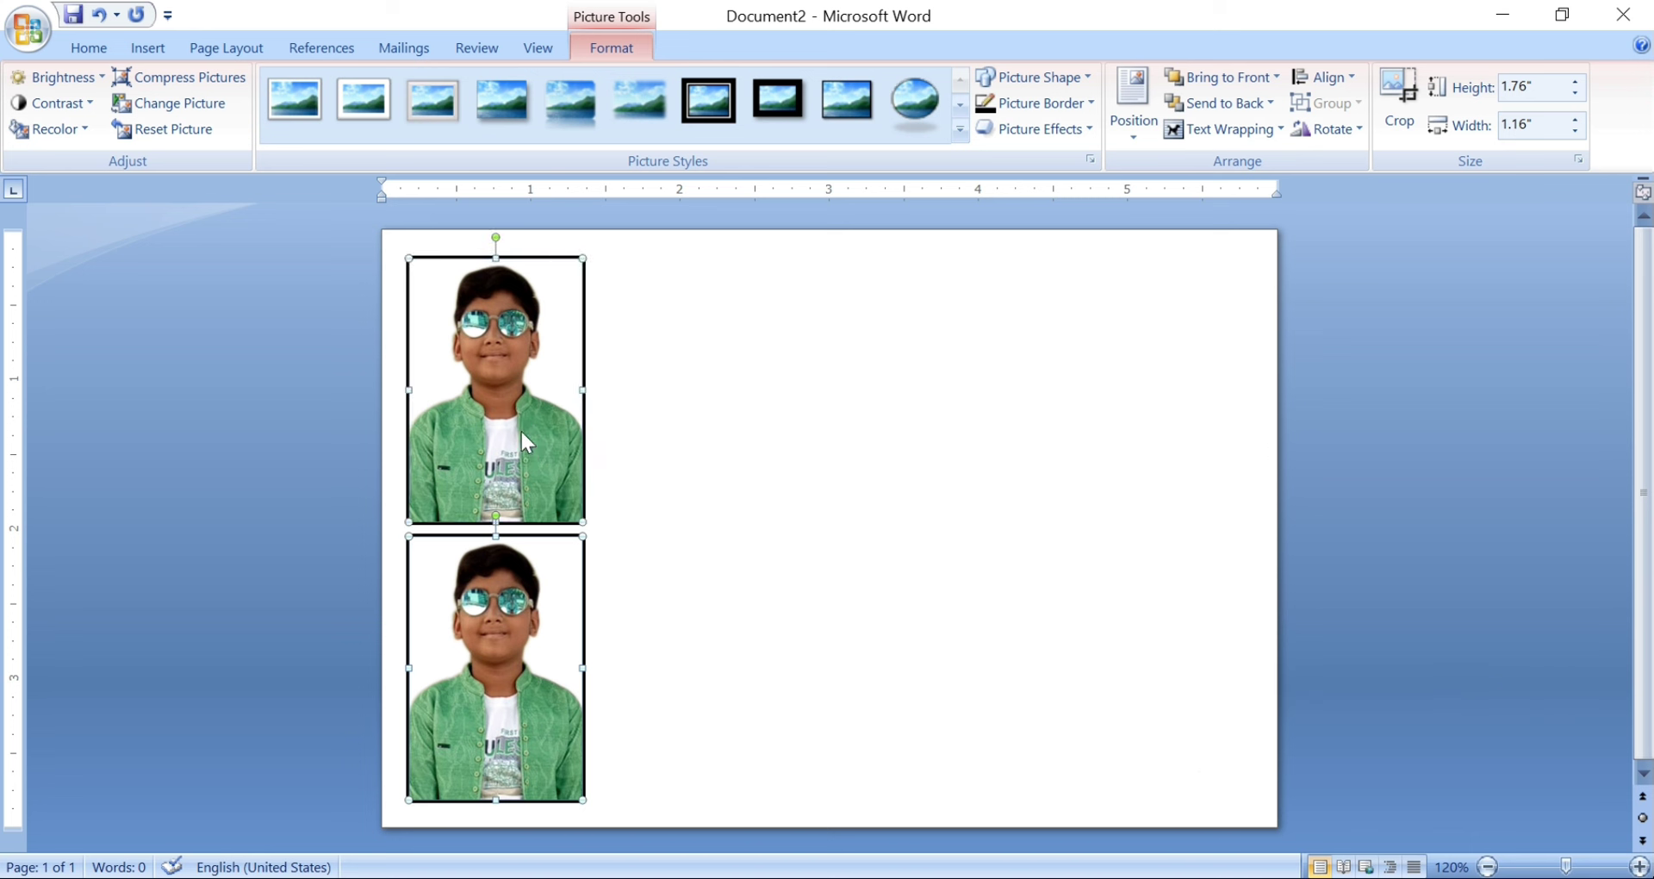
click(614, 582)
click(566, 573)
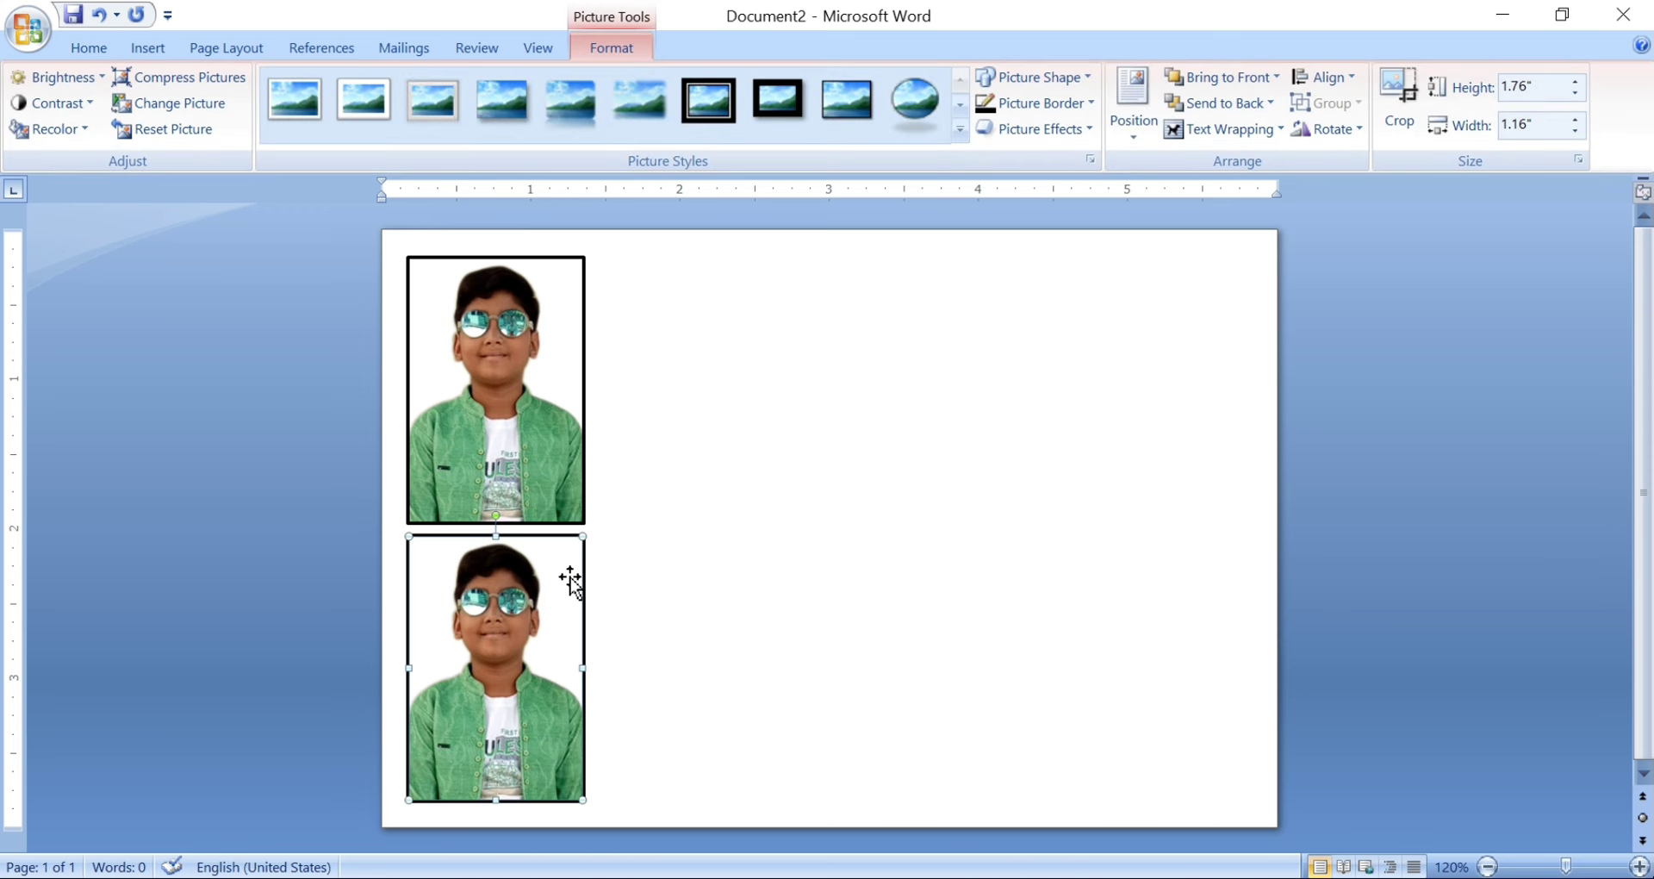
click(558, 485)
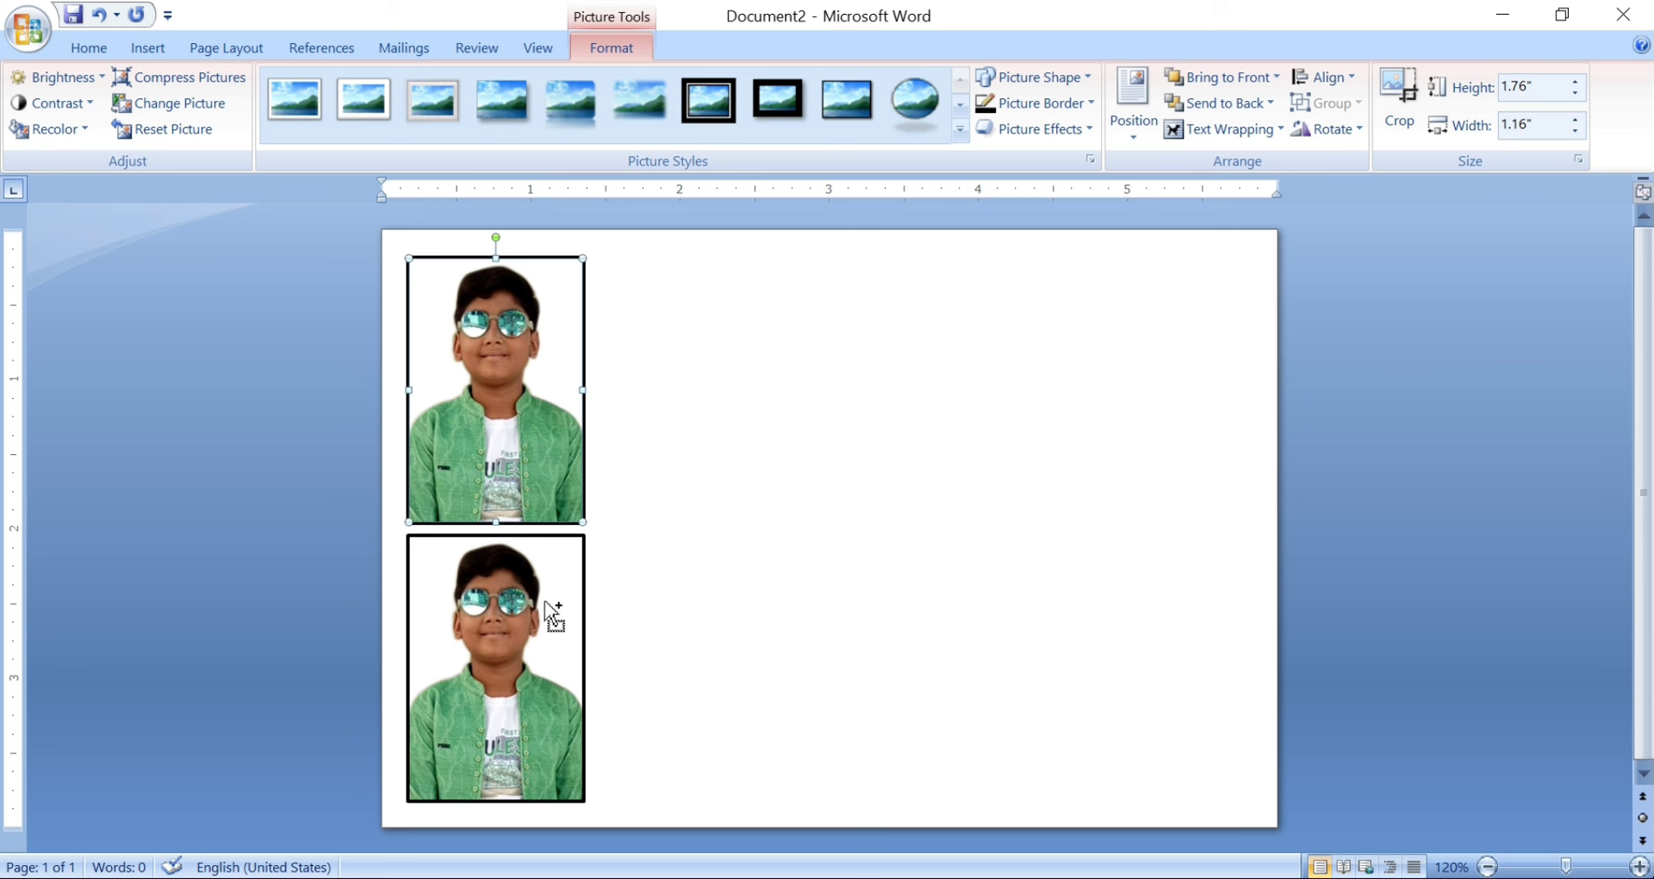
ctrl+click(545, 600)
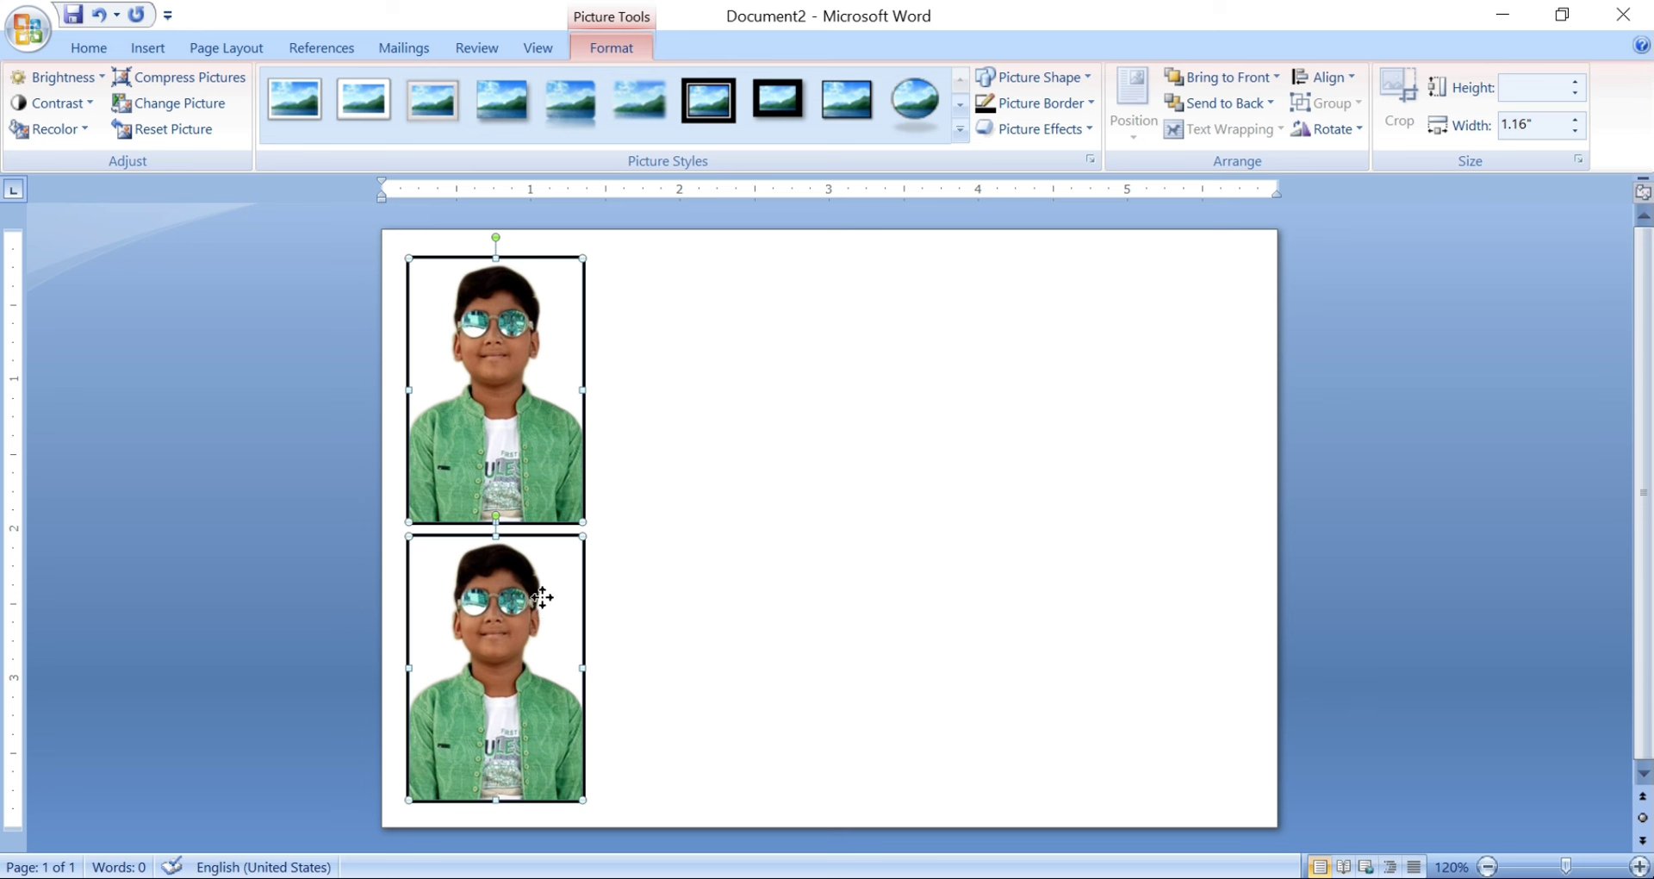
Copy the stacked pair three times to the right, making four columns
drag(538, 597, 728, 599)
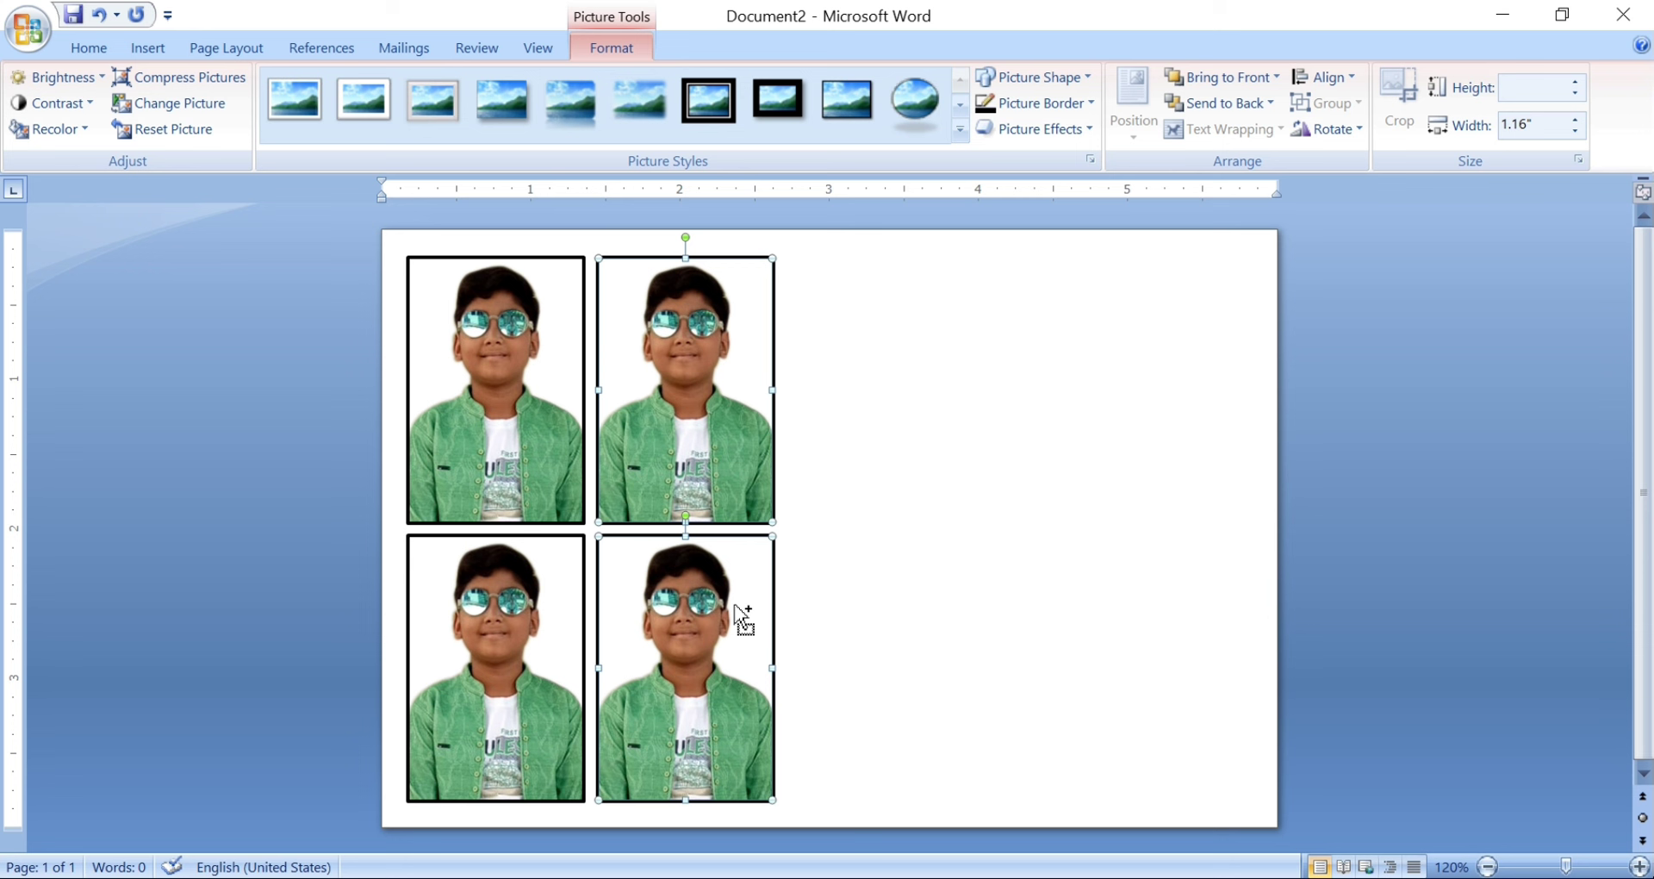
drag(728, 600, 919, 601)
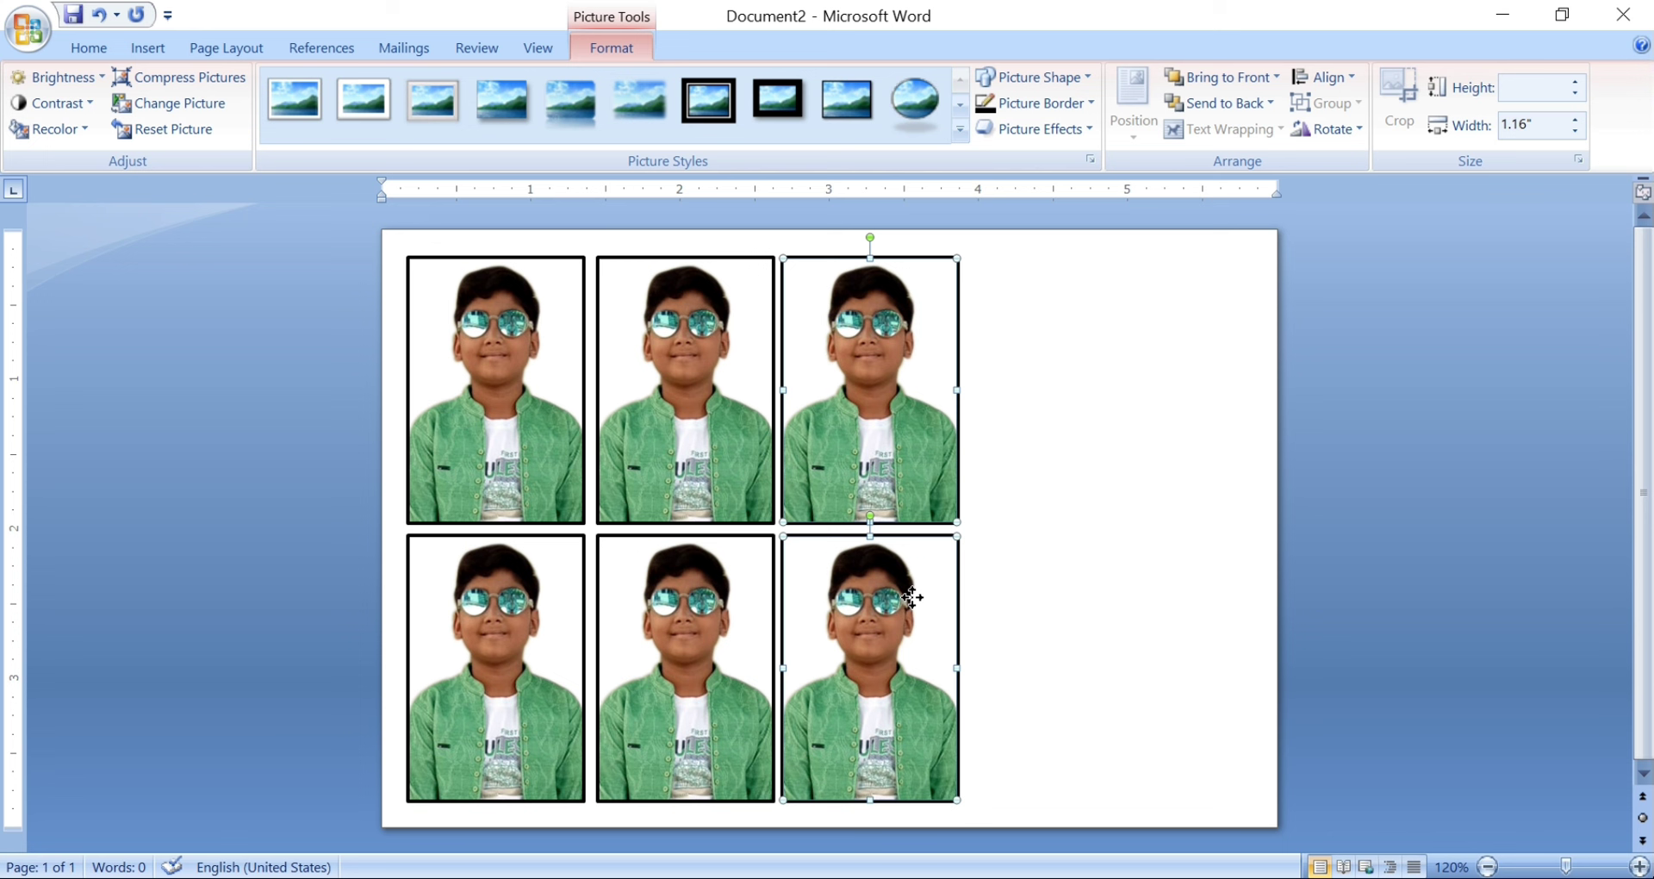
drag(912, 598, 1103, 596)
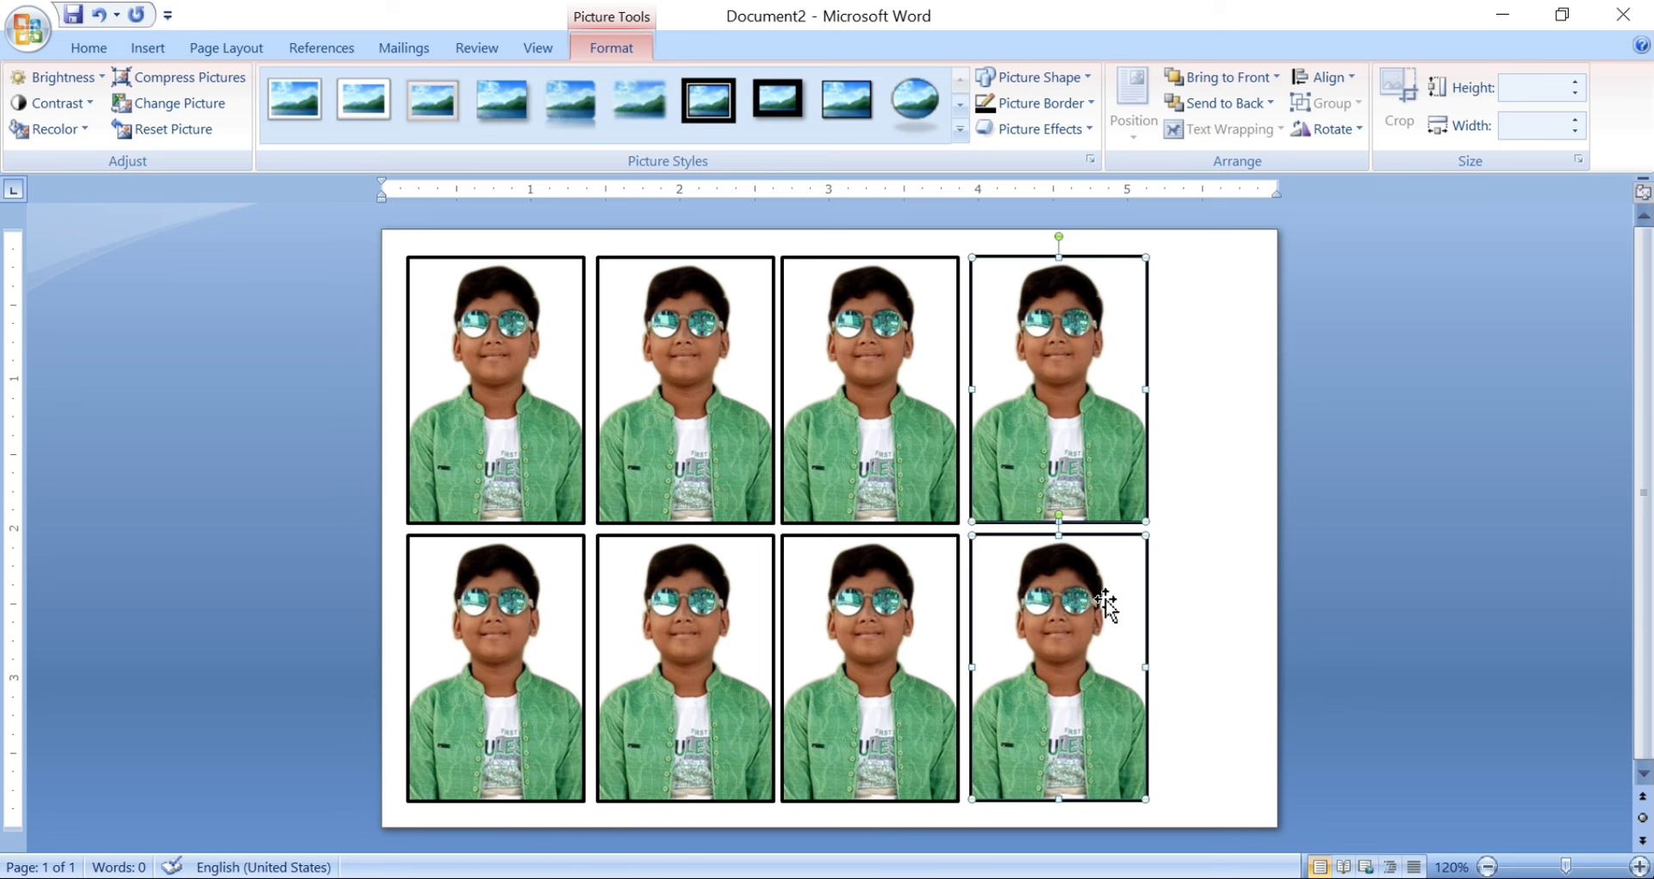
Nudge the fourth and third columns right so the four columns are evenly spaced
key(Right)
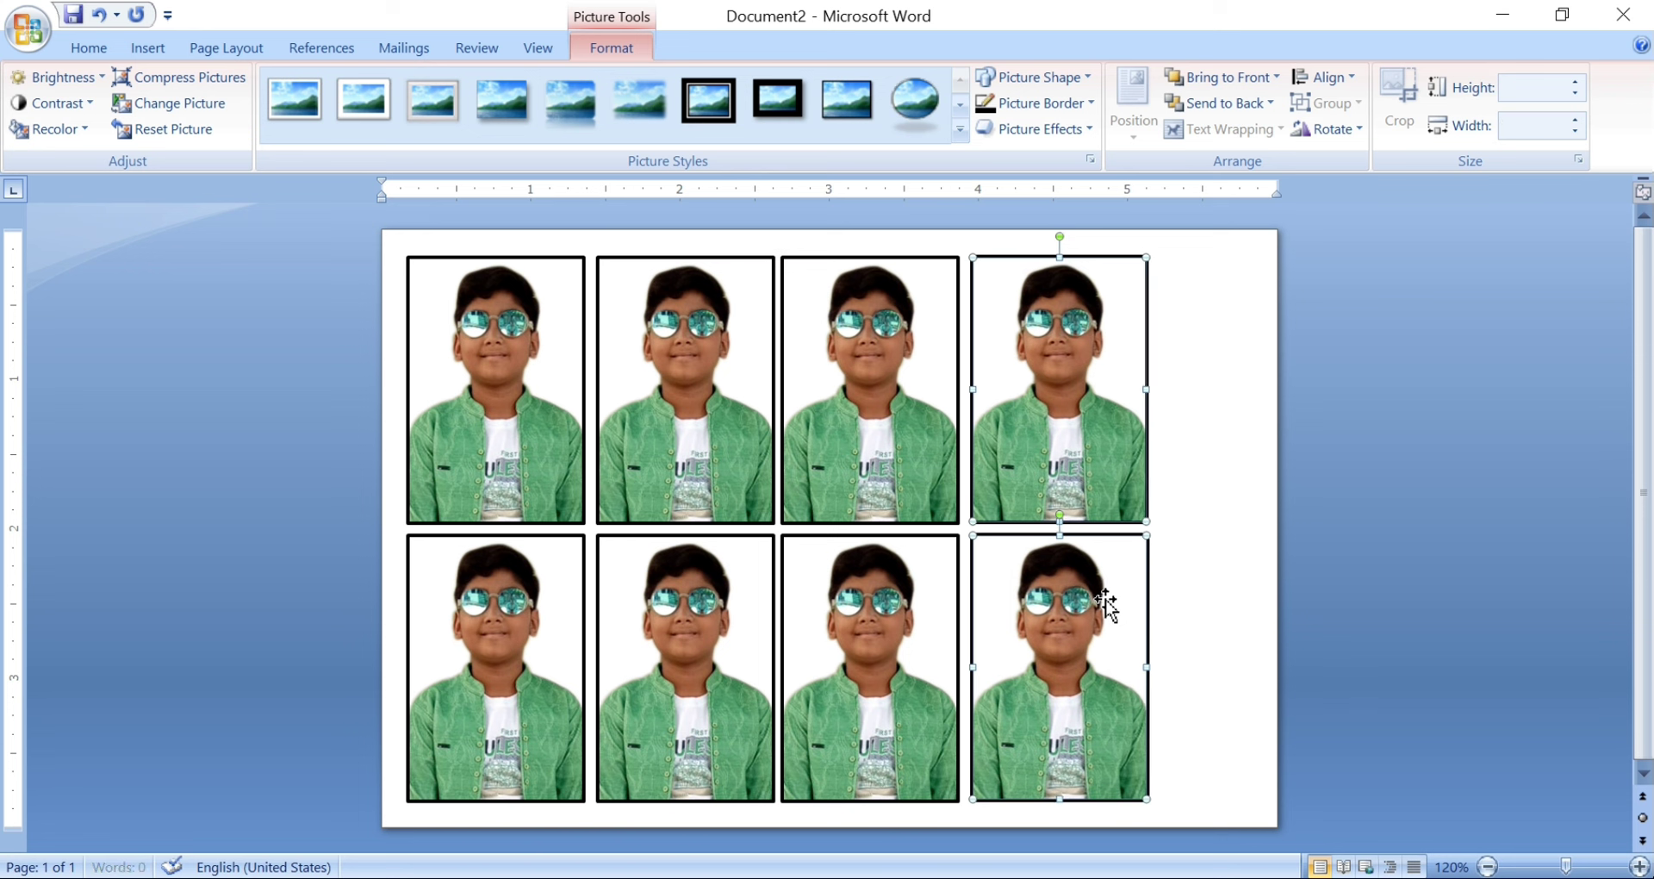
key(Right)
key(Right)
key(Right)
key(Right)
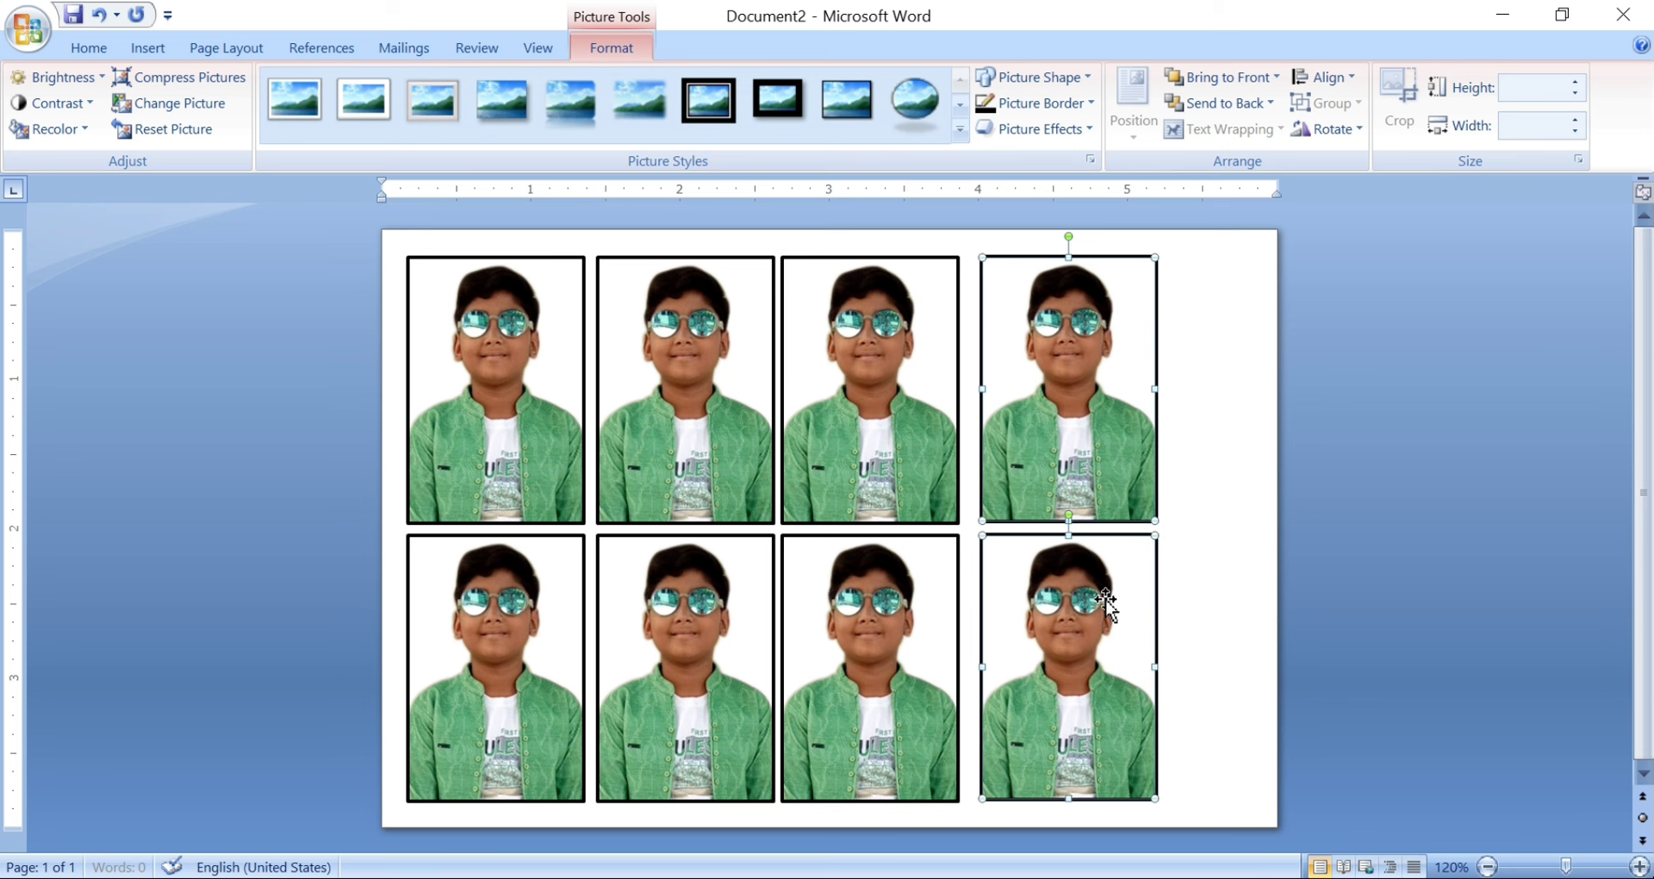
key(Right)
key(Right)
key(Right)
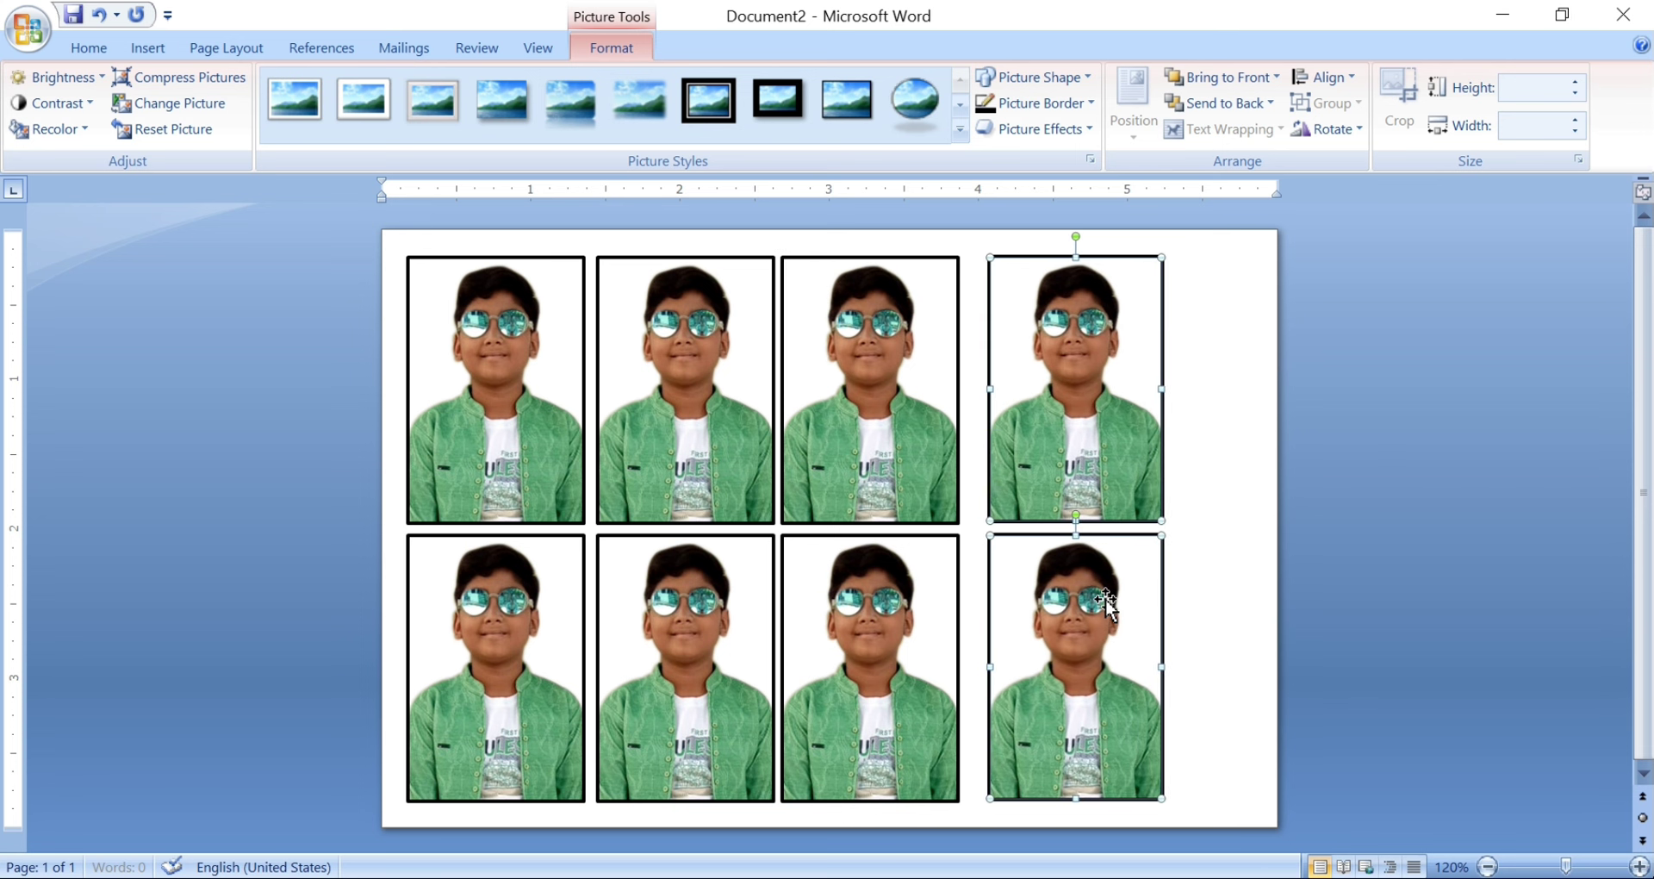
key(Right)
key(Right)
key(Right)
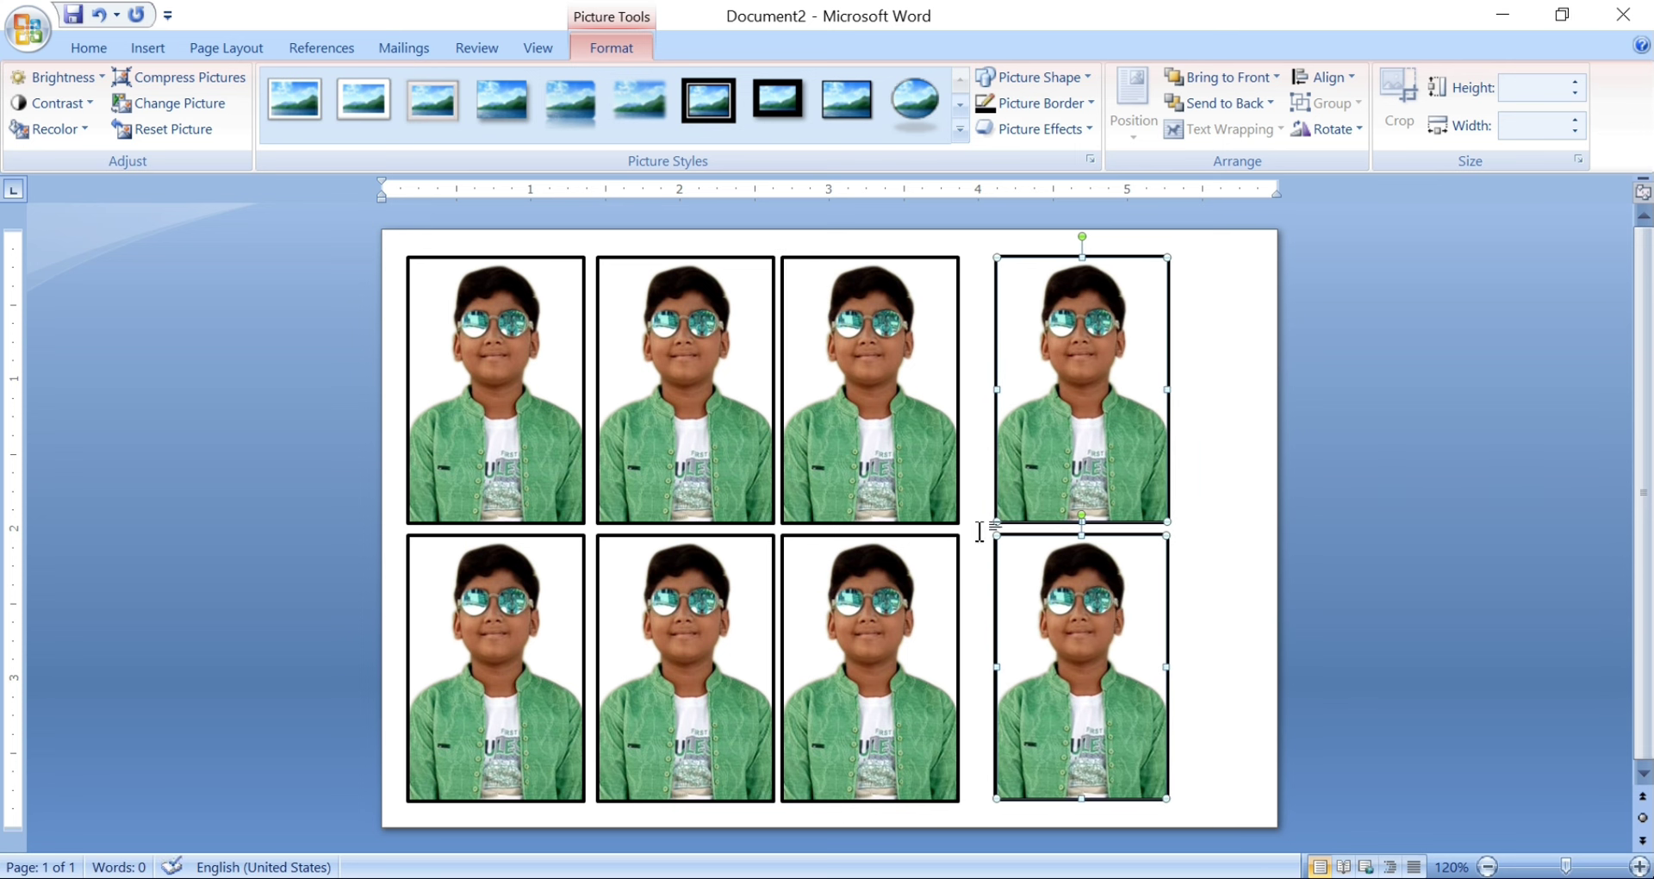
click(919, 476)
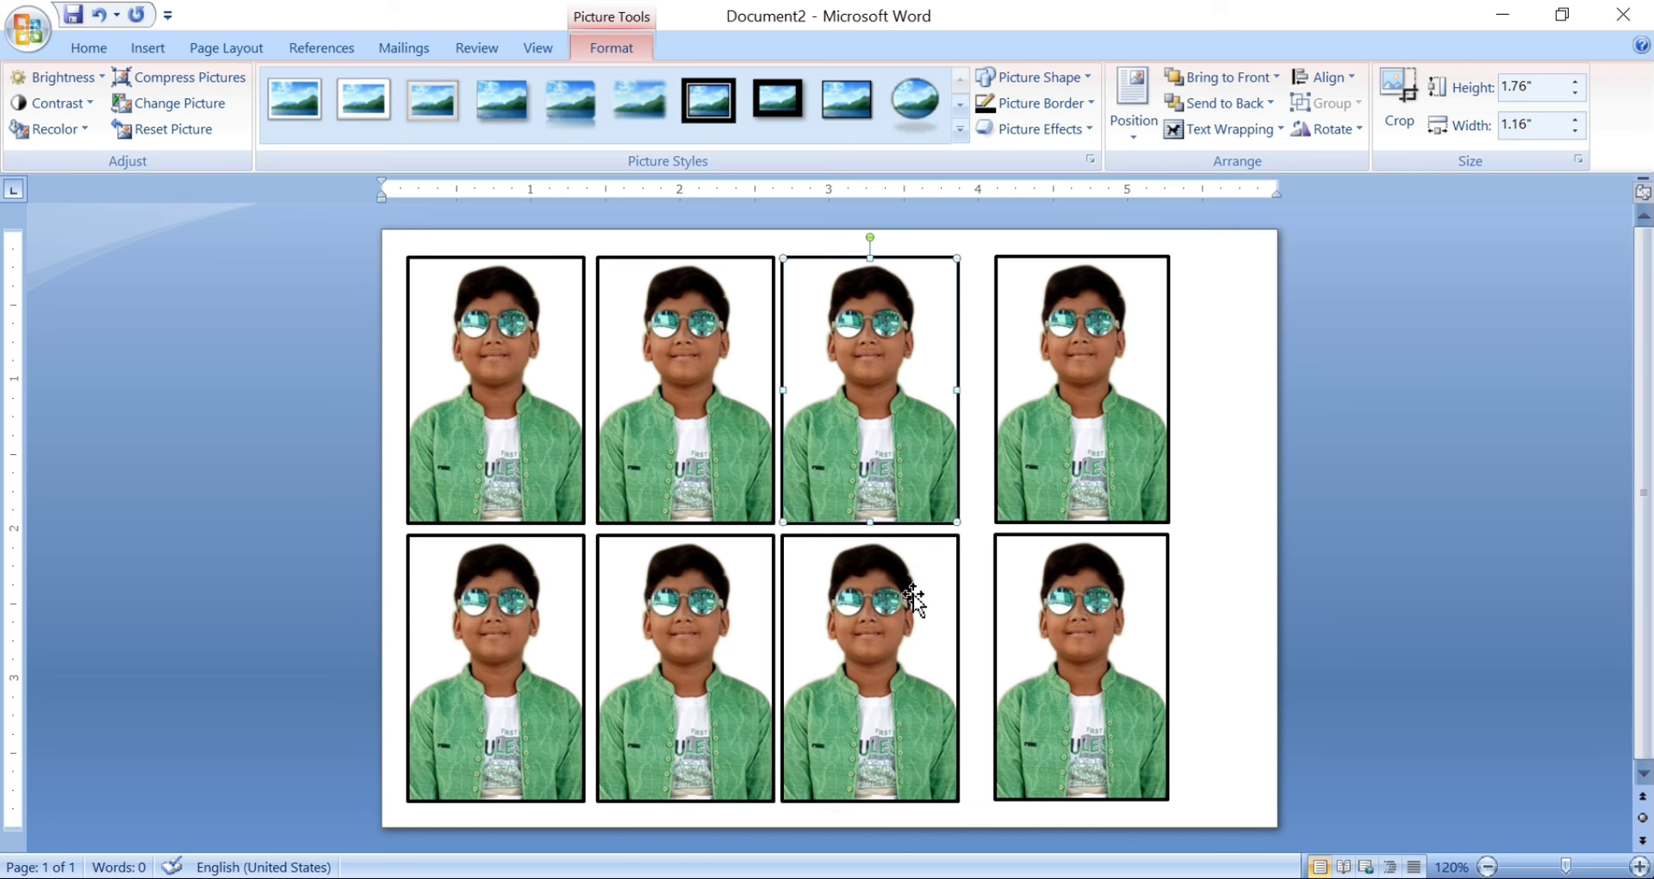
key(Right)
key(Right)
key(Right)
key(Right)
key(Right)
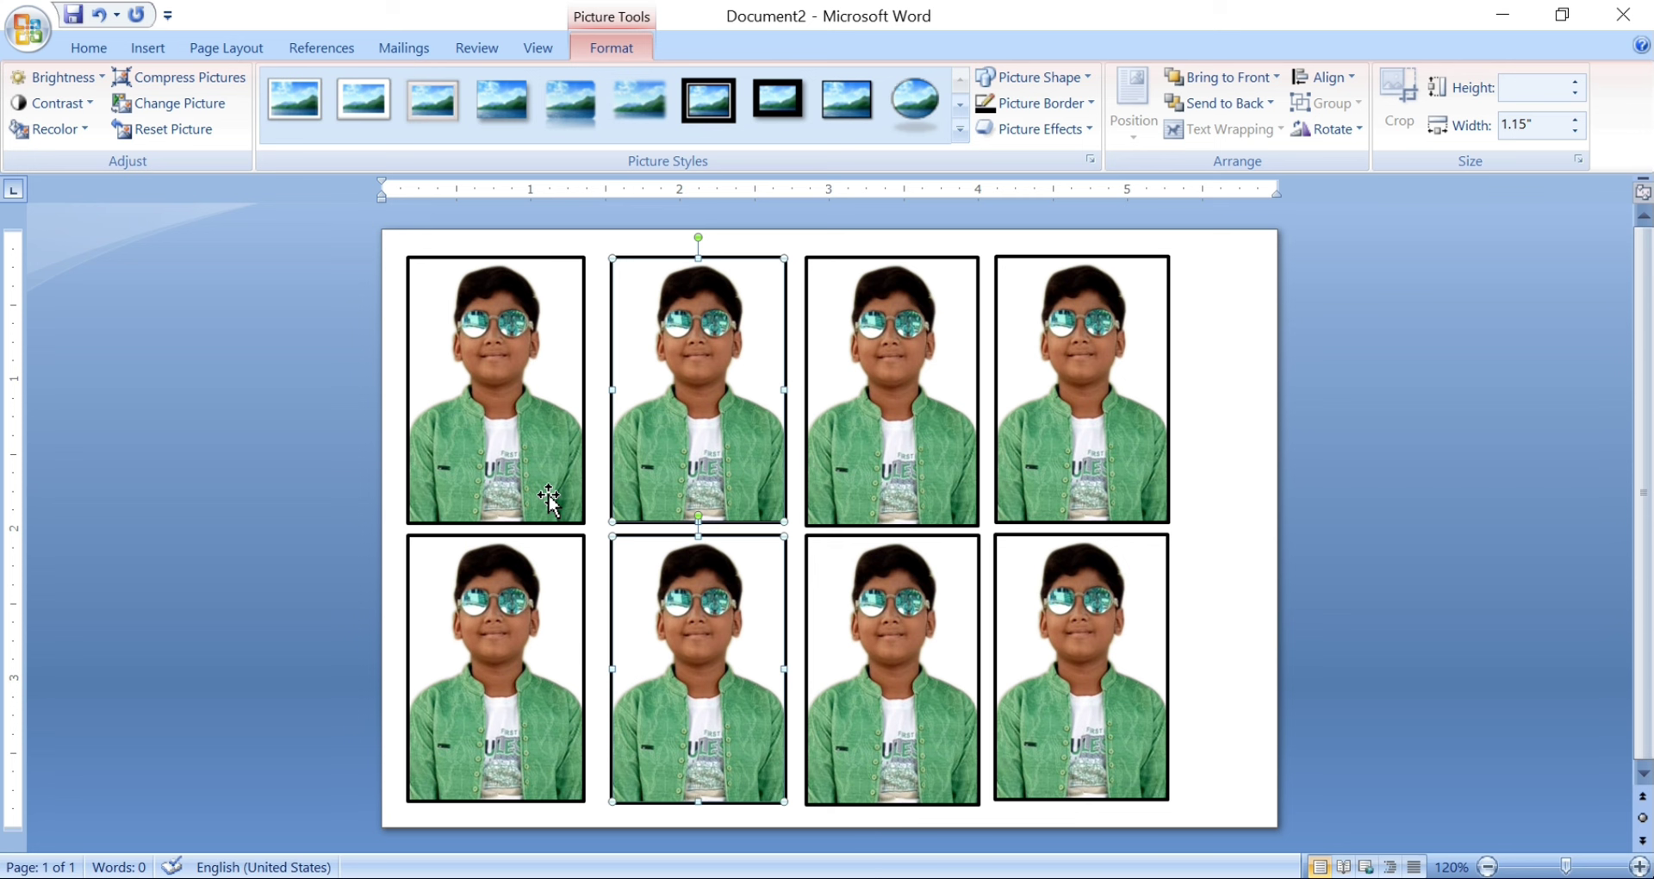
Select all eight photos, centre the grid horizontally on the page, then deselect
key(ctrl+a)
key(ctrl+e)
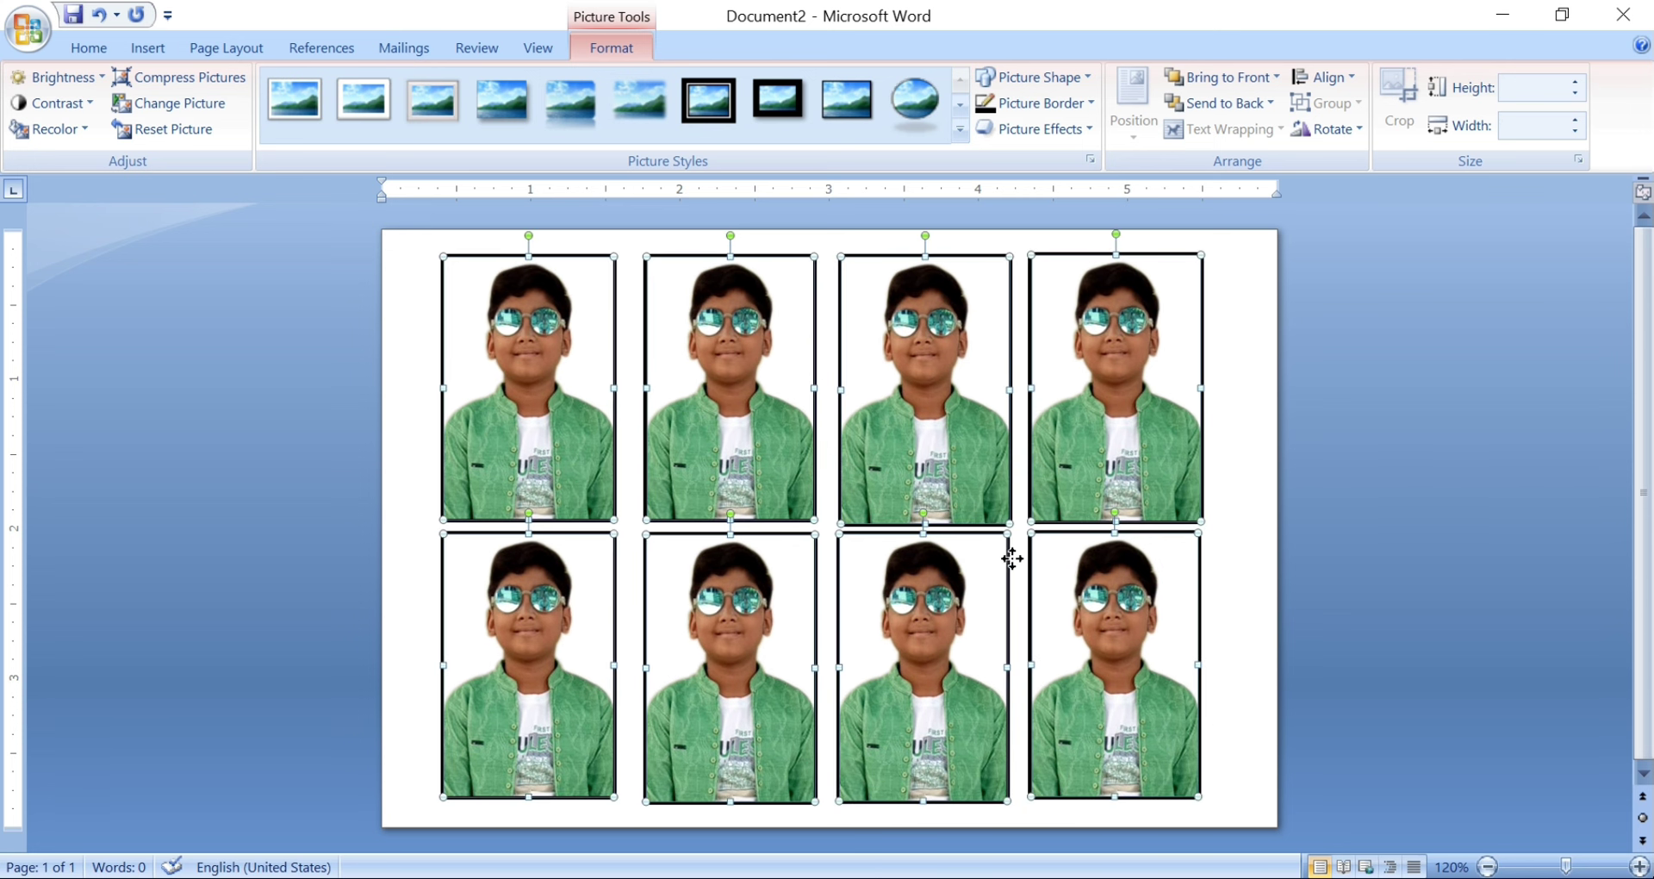
drag(995, 560, 1019, 566)
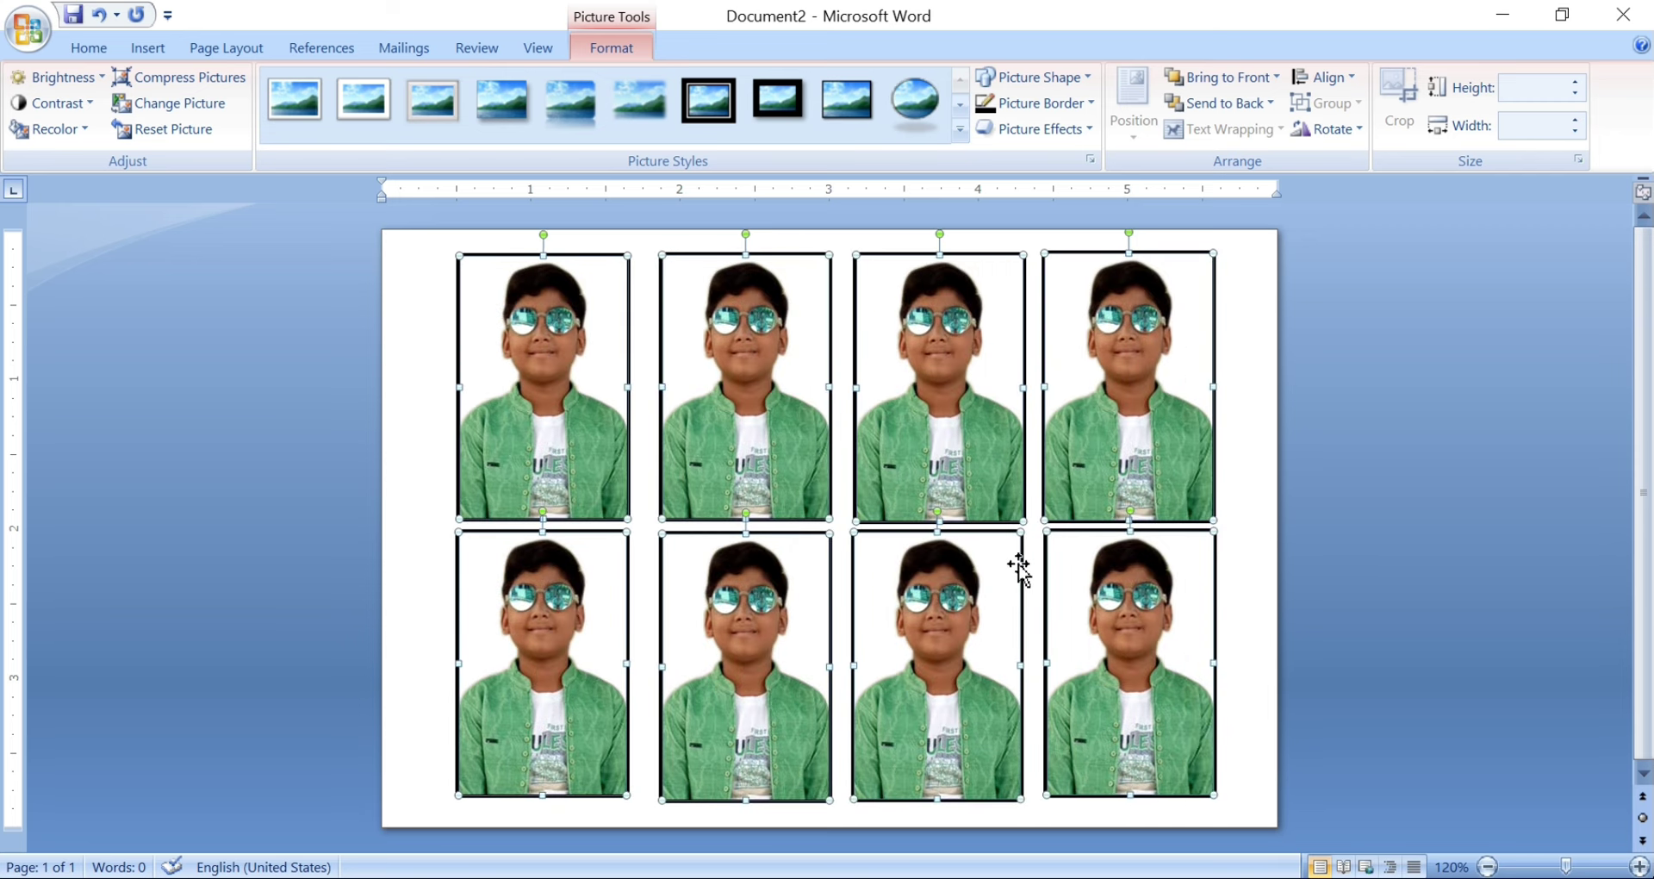
key(Left)
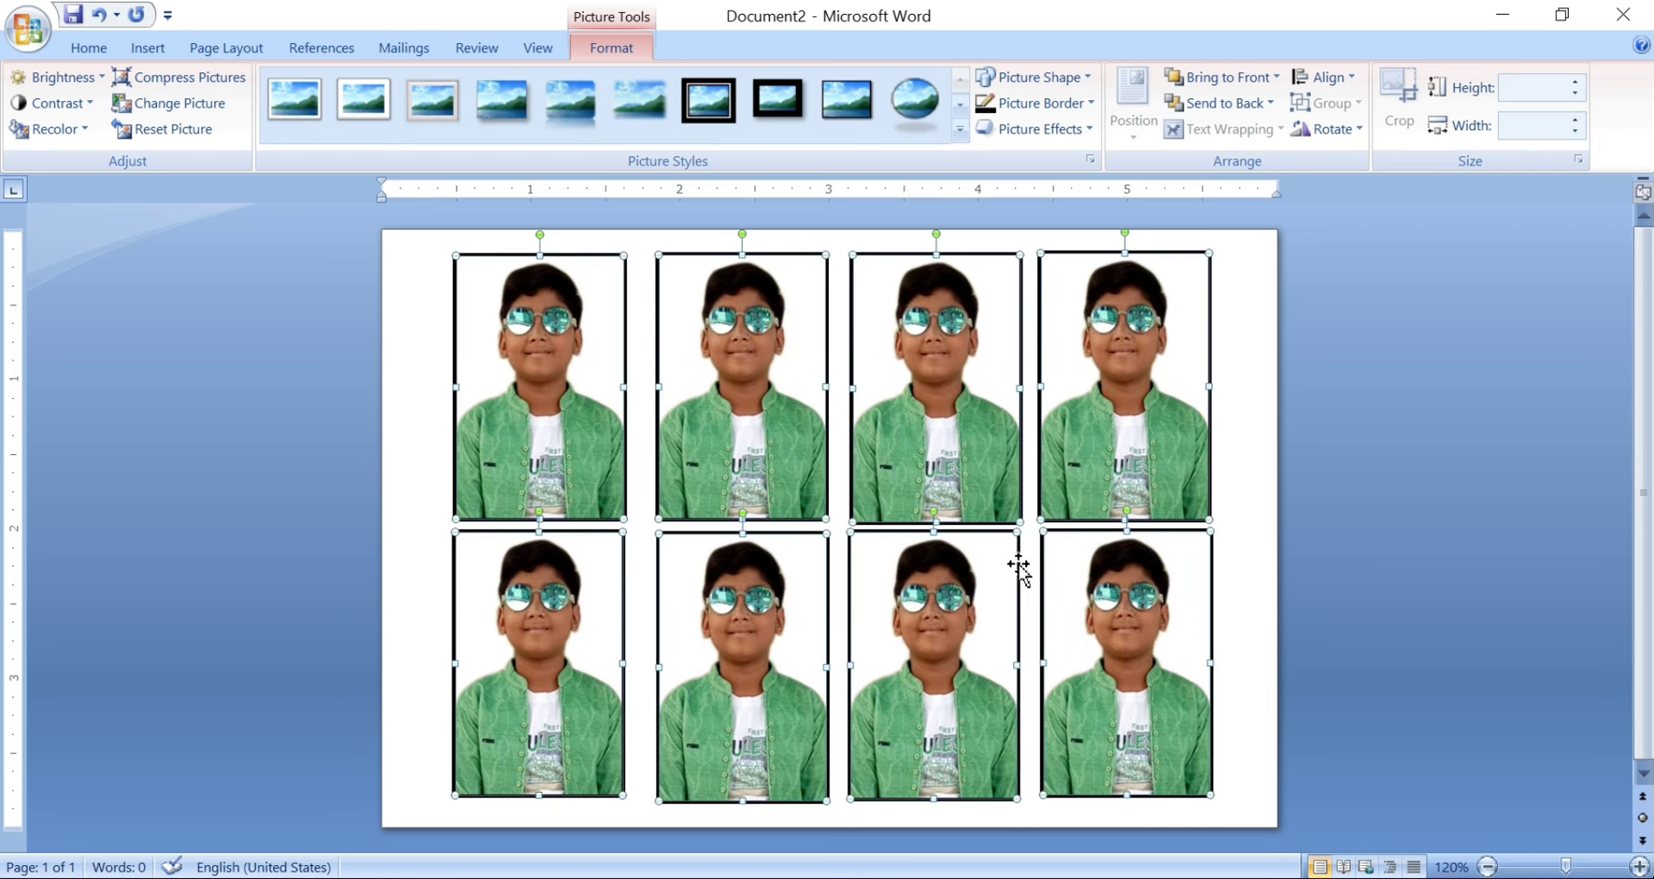
click(1241, 575)
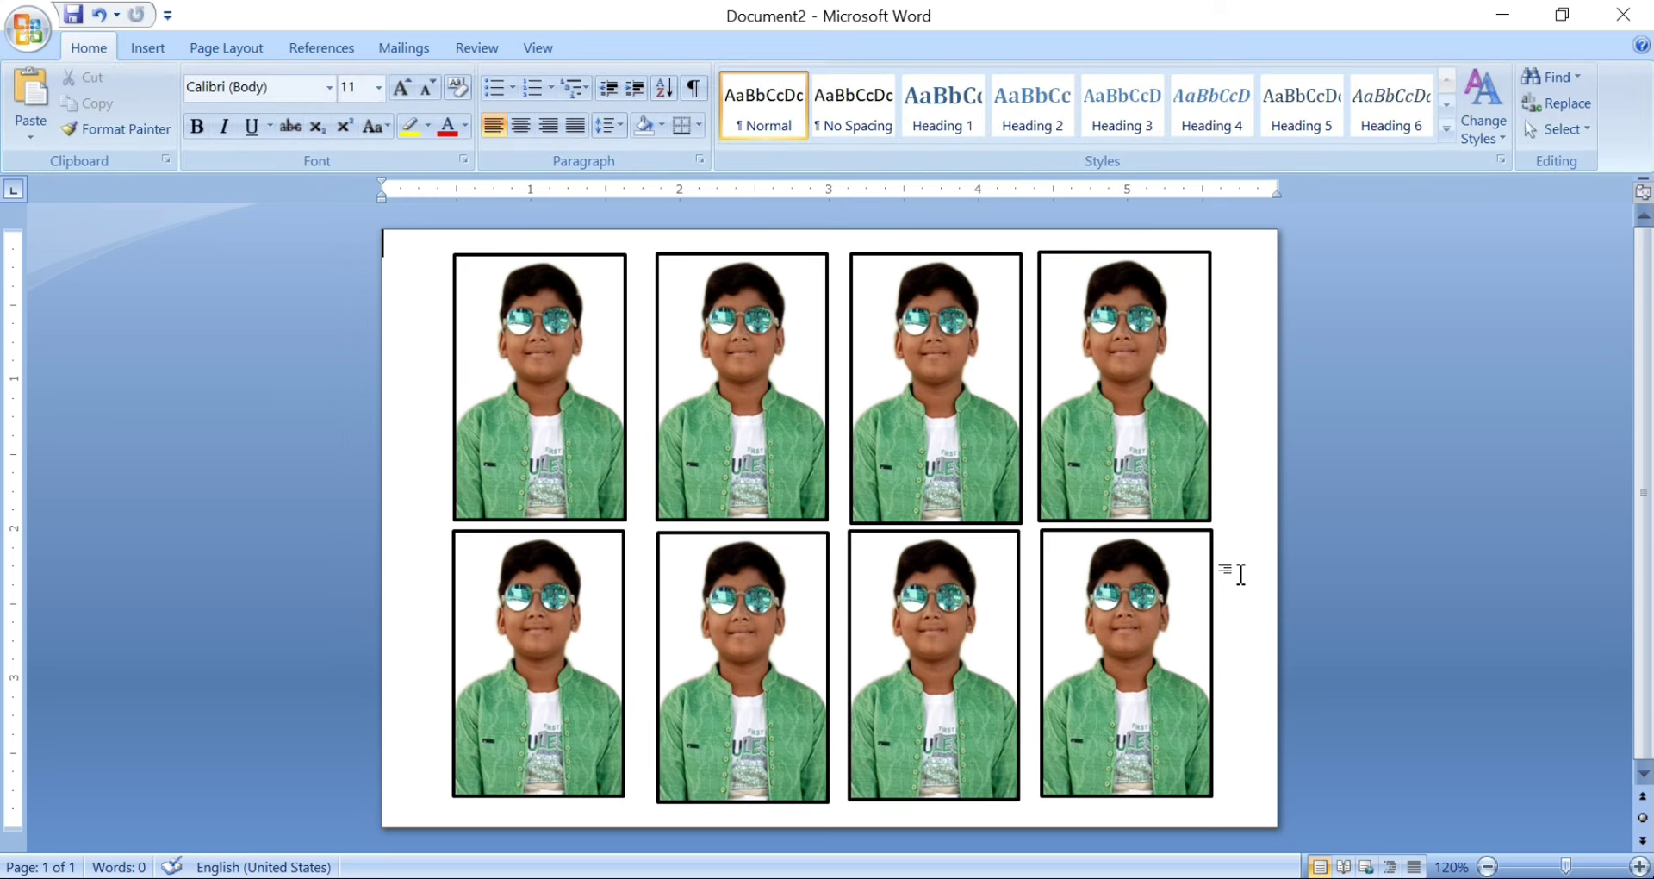